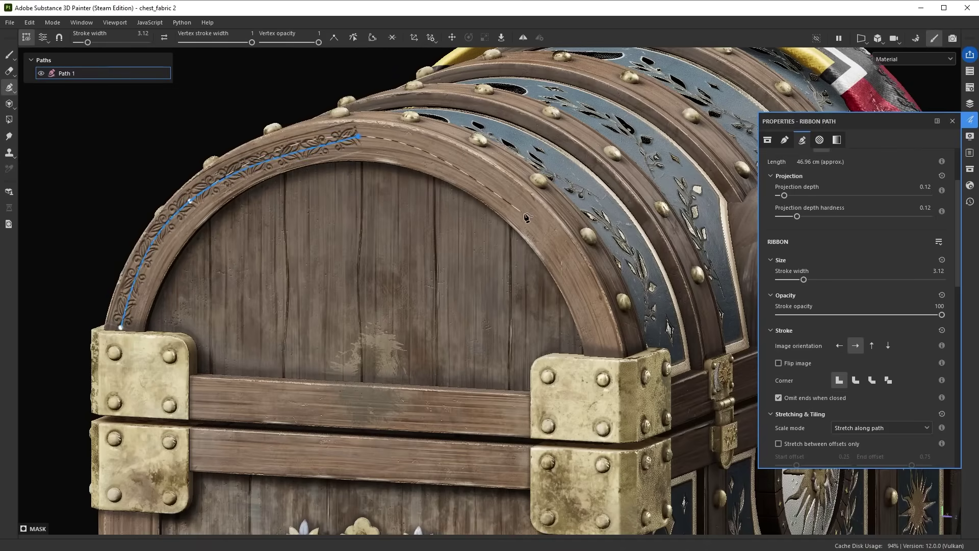
- Run the ribbon over the chest arch to its right foot and widen the stroke to 4.83
left_click(531, 219)
left_click(605, 354)
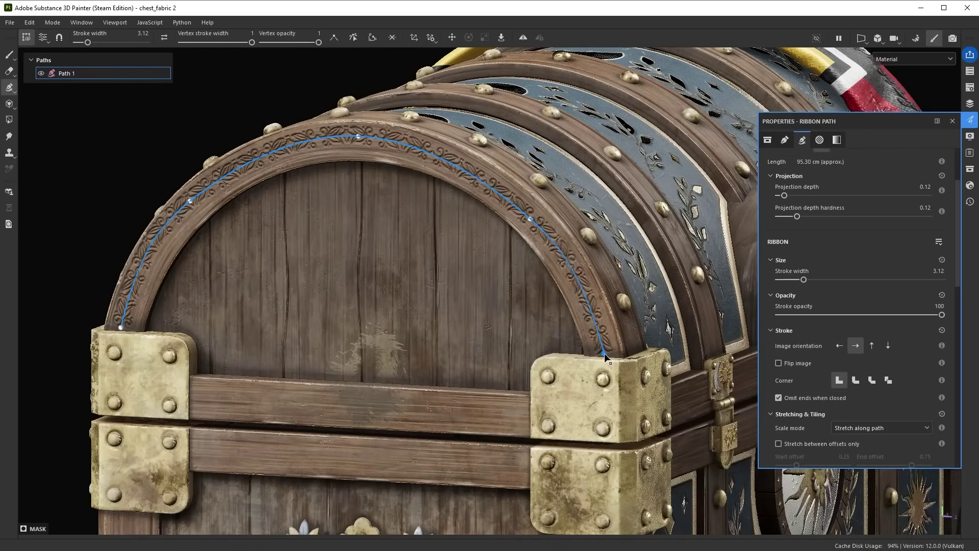
left_click_drag(804, 280, 811, 280)
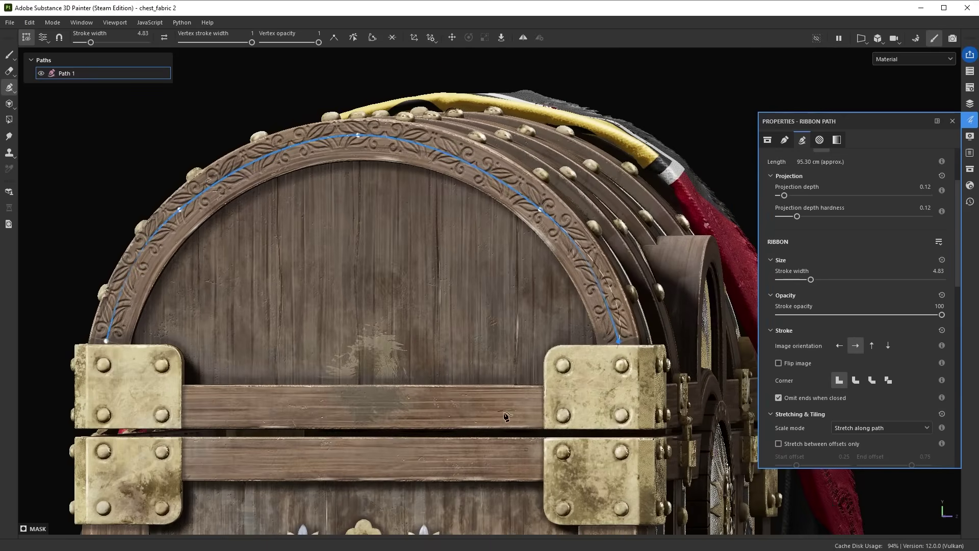
- Draw a torn-edge ribbon from the bottom of the hanging flag up to its top
left_click(540, 408)
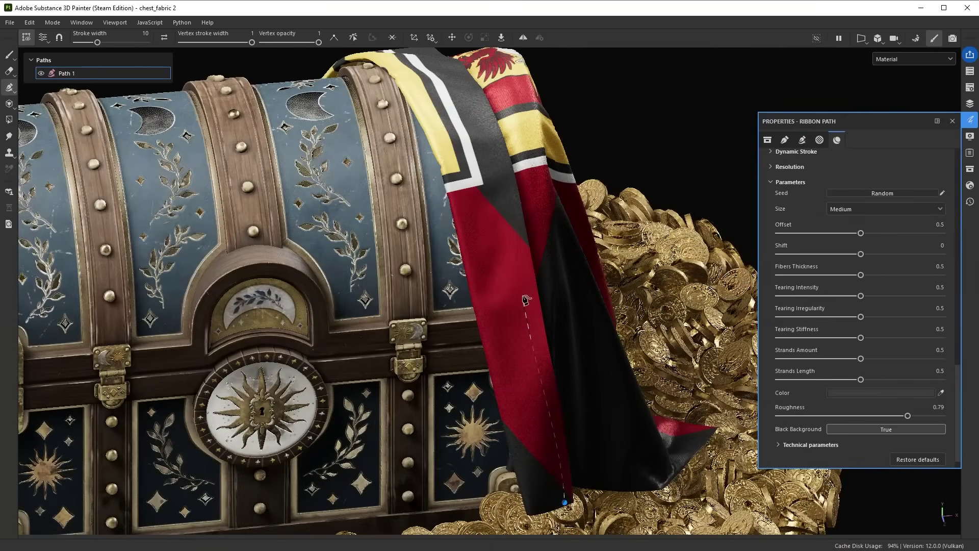
left_click(528, 300)
left_click(496, 159)
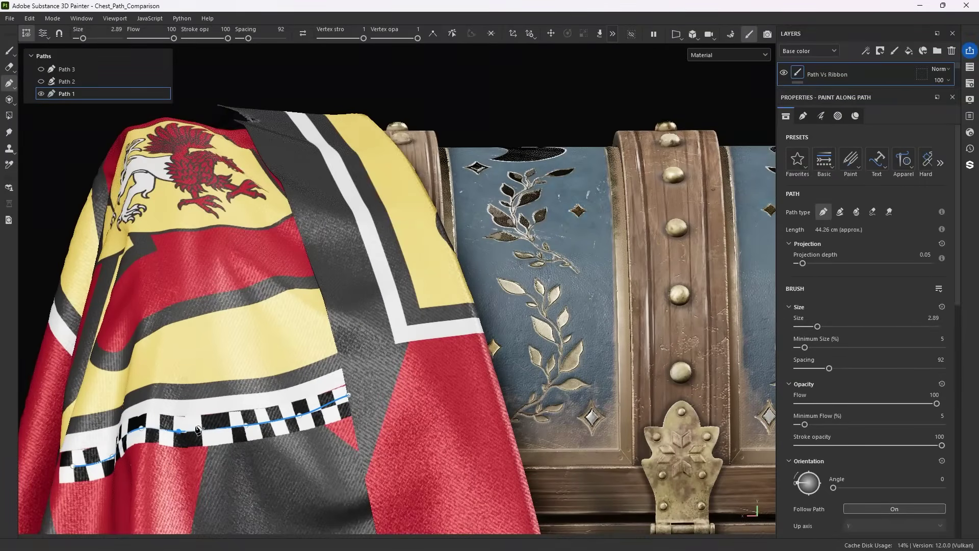
- Reshape Path 1's checker band, then hide Path 1 and show Path 2 to compare
left_click_drag(179, 431, 187, 452)
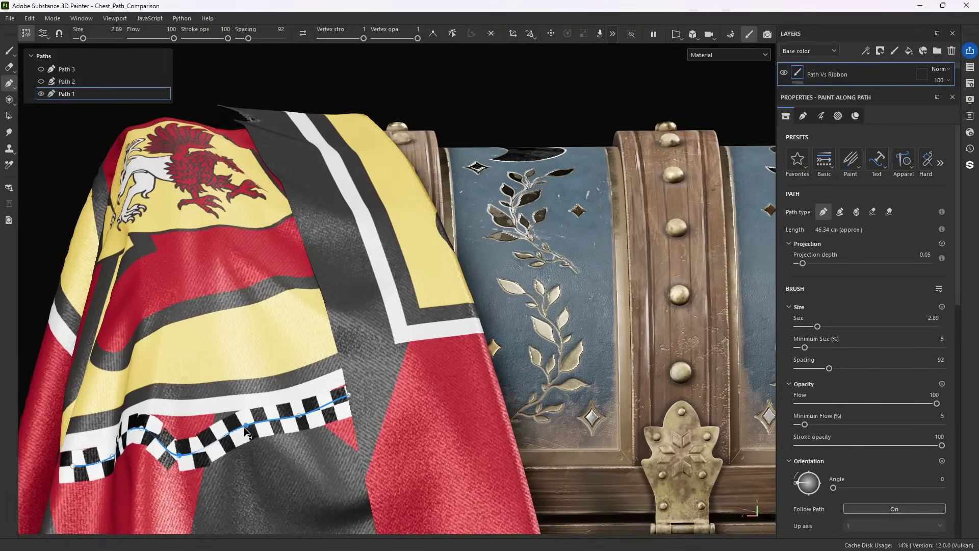
mouse_move(247, 425)
left_mouse_down()
mouse_move(262, 462)
mouse_move(255, 426)
left_mouse_up()
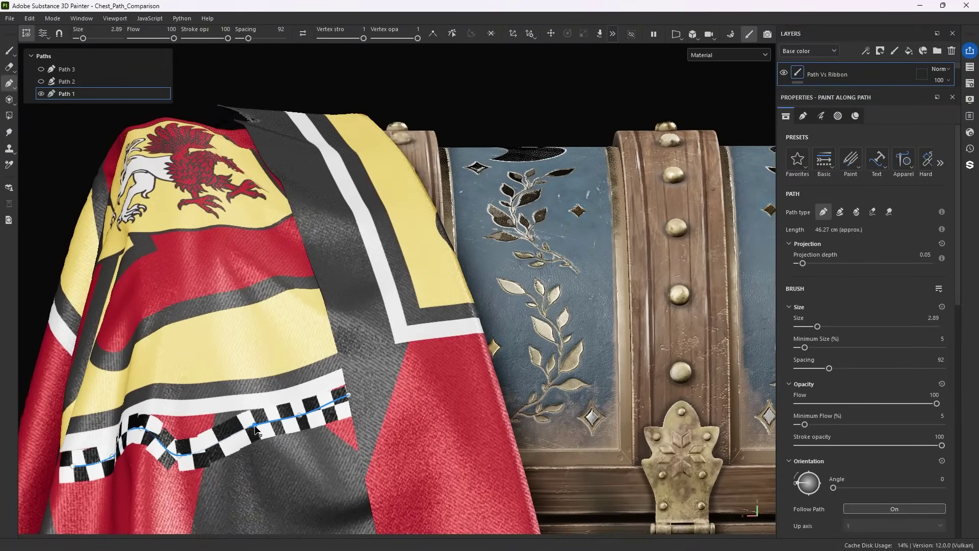
left_click_drag(179, 454, 181, 430)
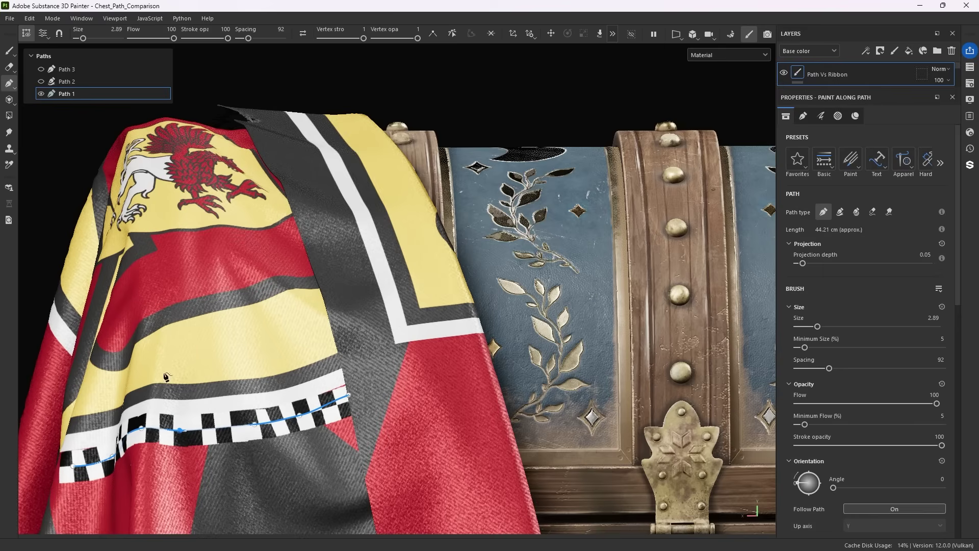
left_click(42, 95)
left_click(41, 83)
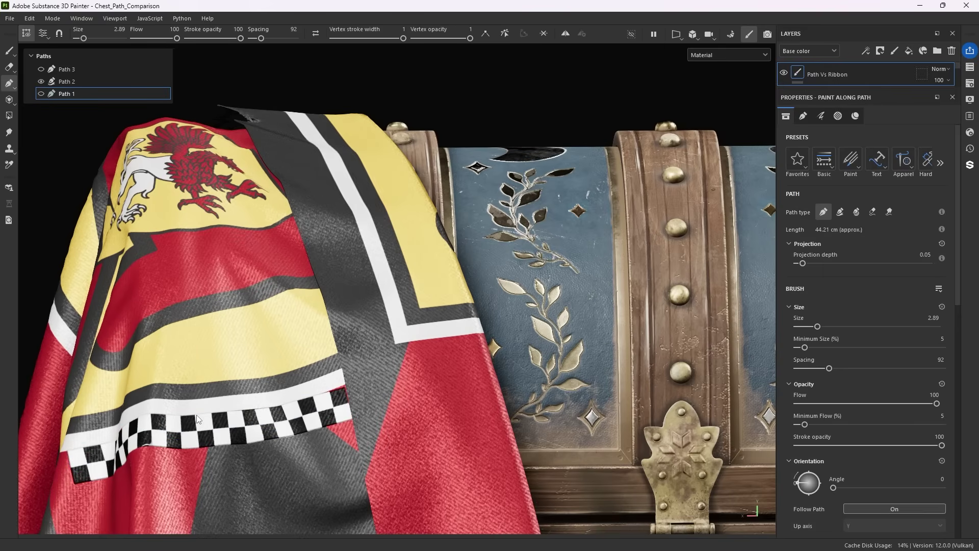
- Select Path 3 and extend its checker ribbon down the flag's white stripe
left_click(67, 69)
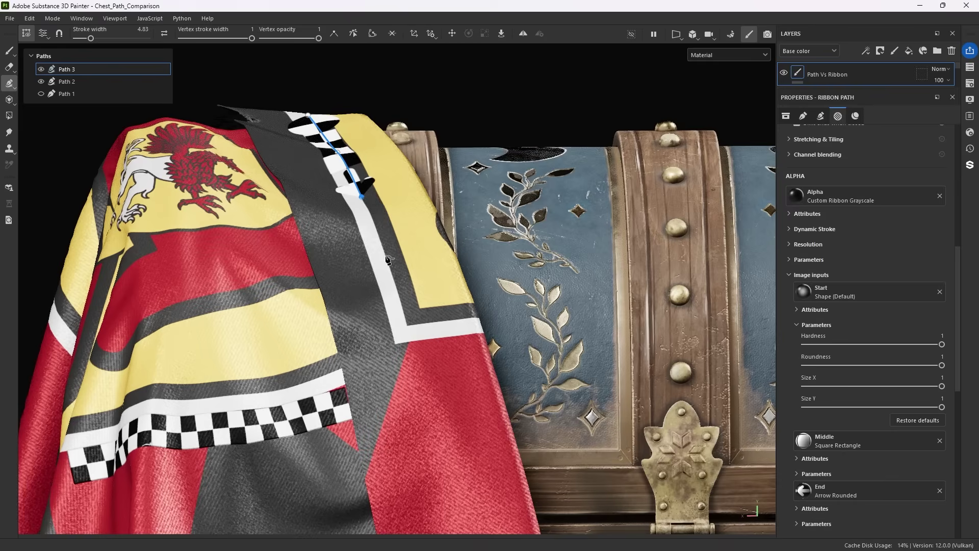
left_click(409, 324)
left_click(470, 316)
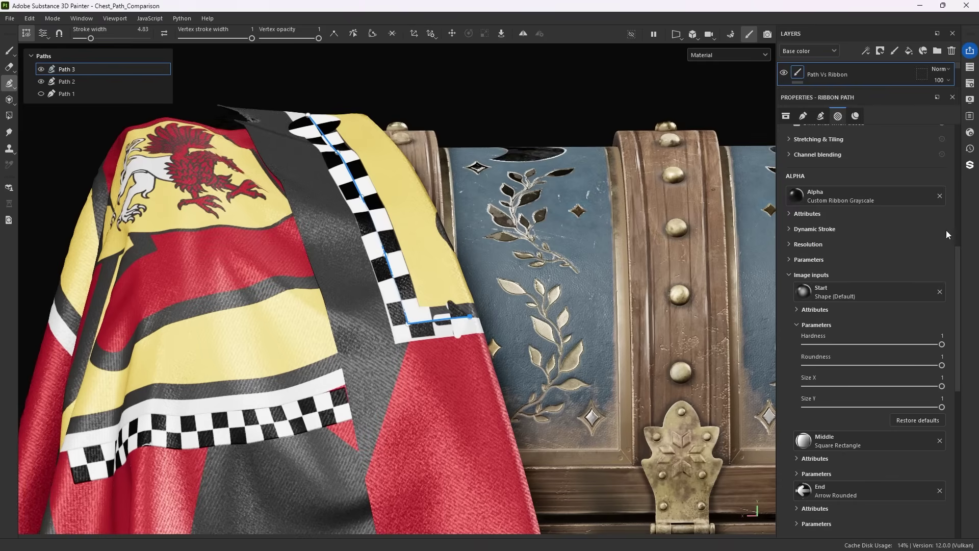
scroll(946, 230, "up", 1)
left_click_drag(408, 322, 383, 356)
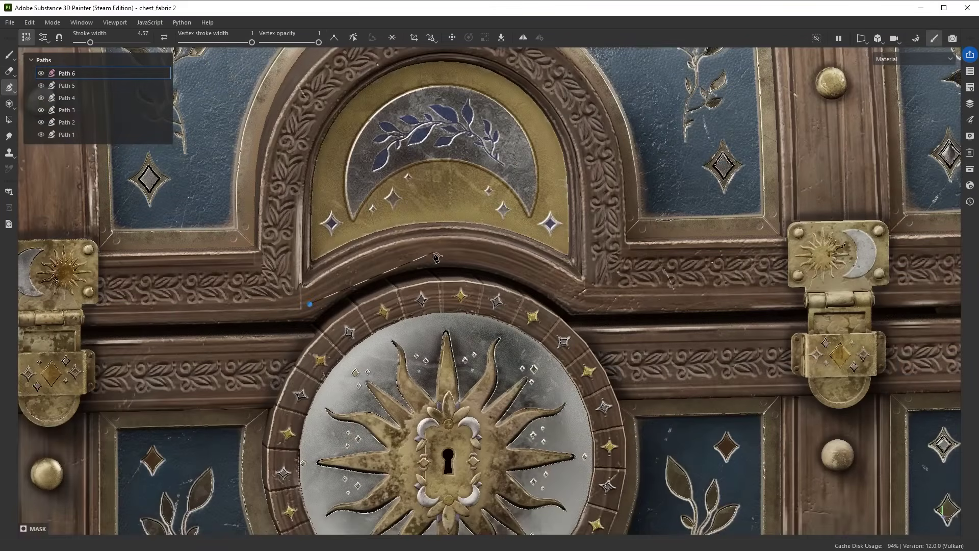
- Draw Path 9 as an engraved line down the turbine body
left_click(437, 251)
left_click(580, 298)
scroll(444, 255, "up", 3)
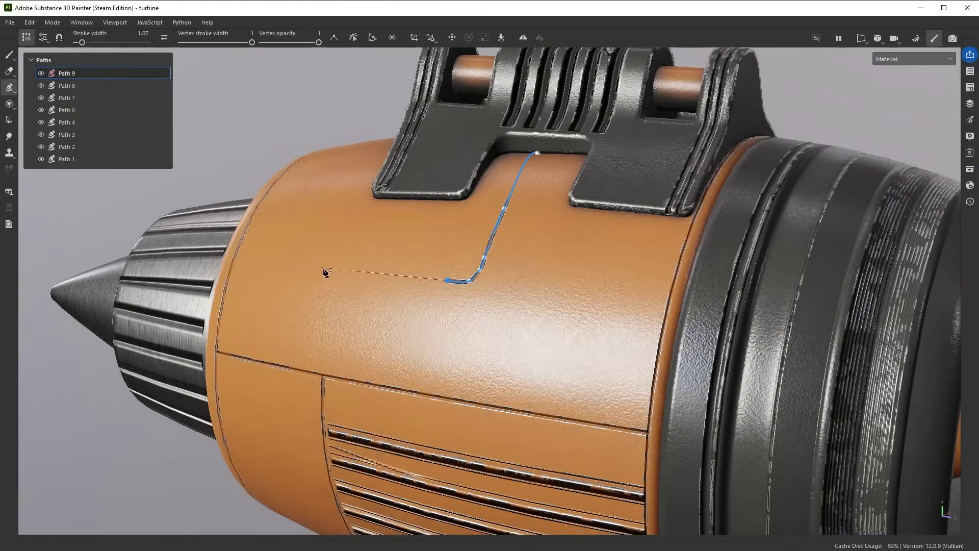
double_click(267, 363)
left_click(434, 404)
- Engrave Paths 10 and 11 across the turbine body and upper panel
left_click(495, 361)
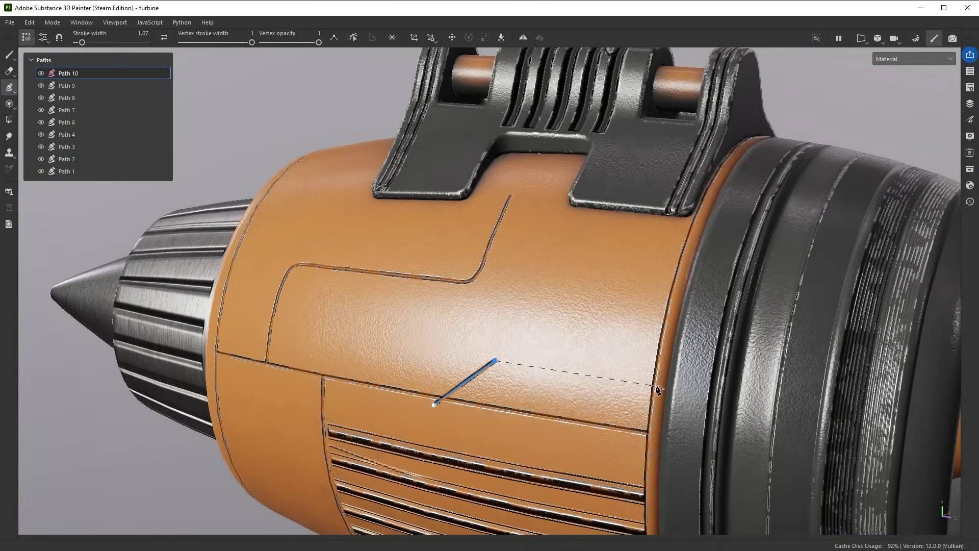
left_click(651, 383)
double_click(652, 384)
left_click(476, 252)
left_click(571, 261)
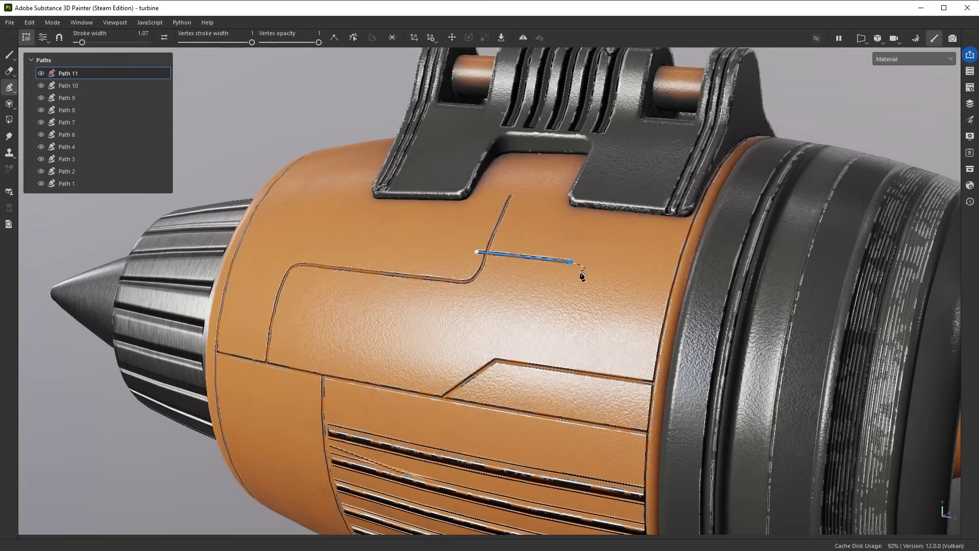
double_click(594, 360)
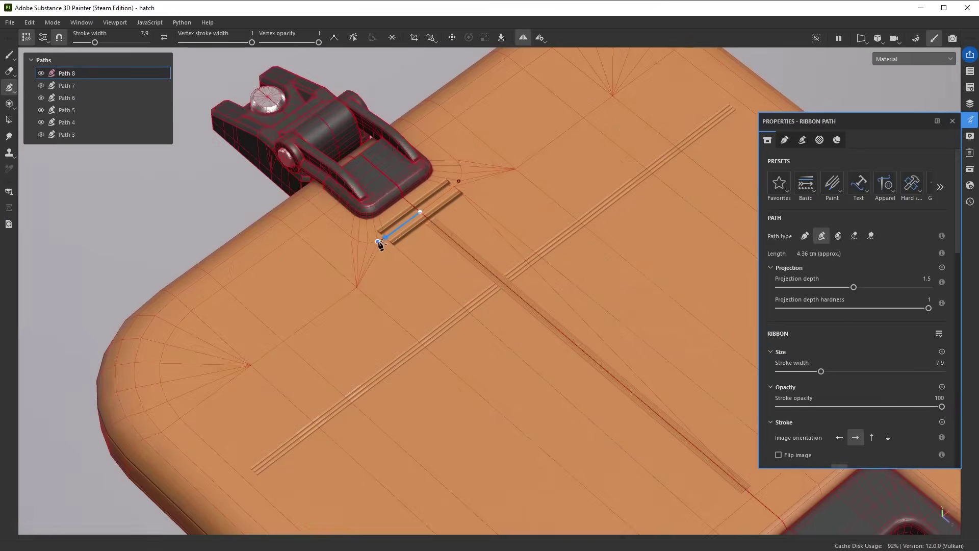
- Draw Path 8 along the hatch rim and around the latch corner
left_click_drag(368, 242, 351, 238)
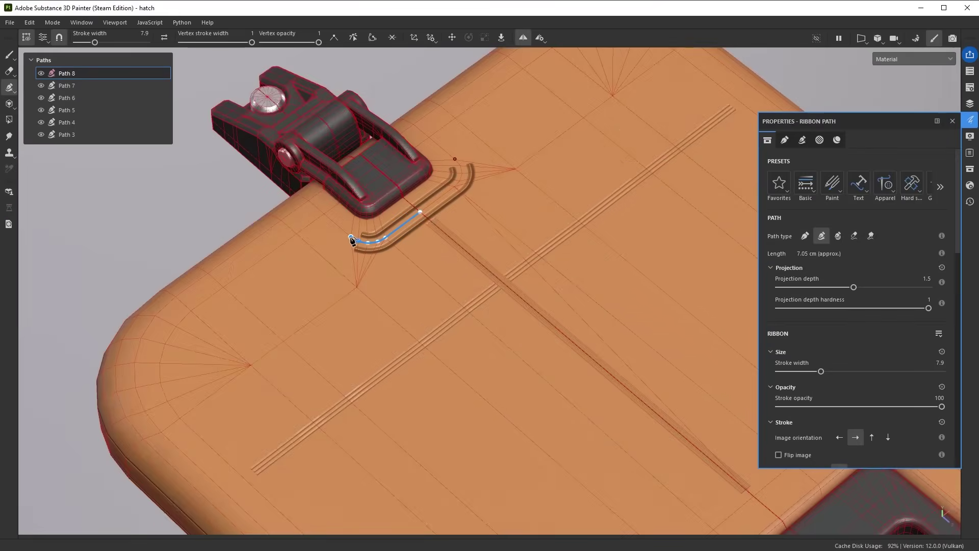
left_click(324, 213)
left_click_drag(193, 307, 160, 382)
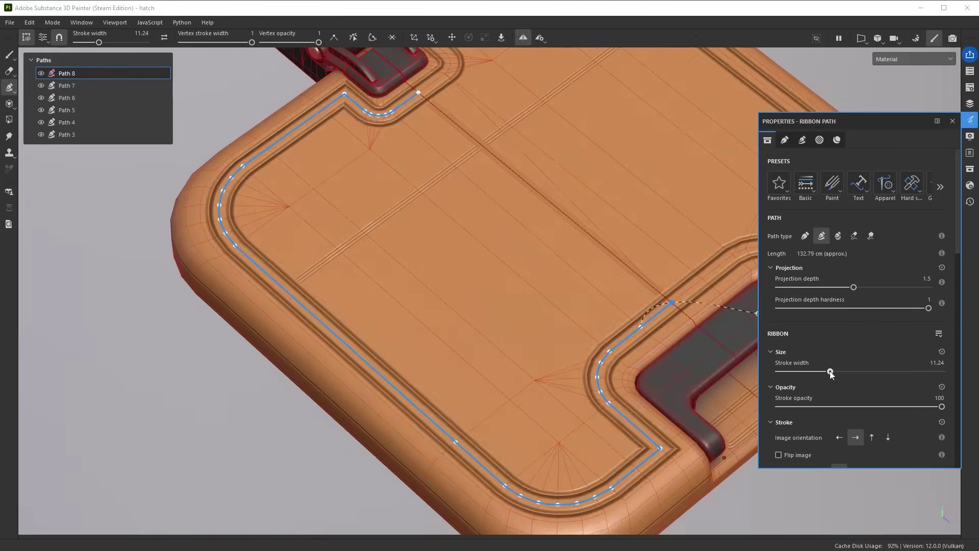
- Raise Path 8's stroke width and material amount for a wider, deeper rim groove
left_click_drag(831, 372, 829, 373)
scroll(846, 395, "down", 12)
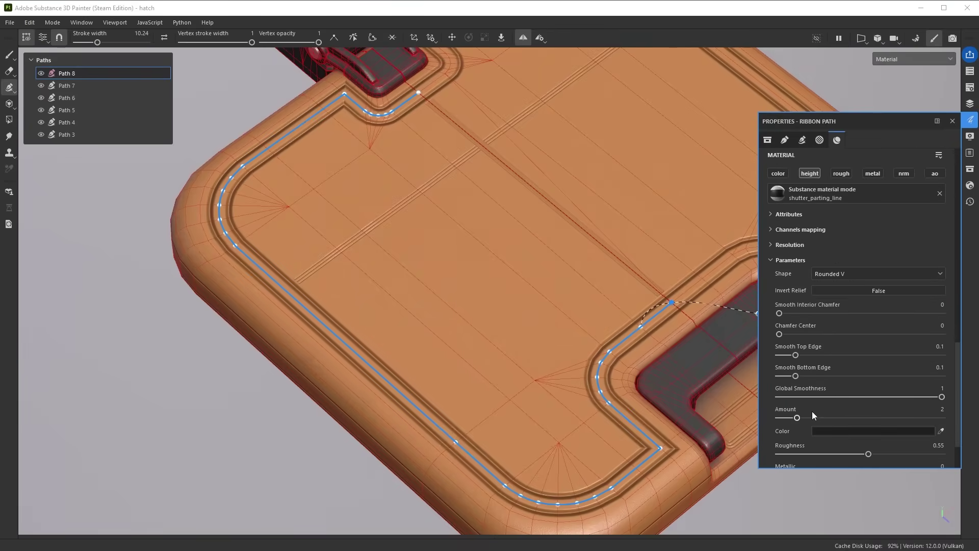
left_click_drag(783, 419, 809, 418)
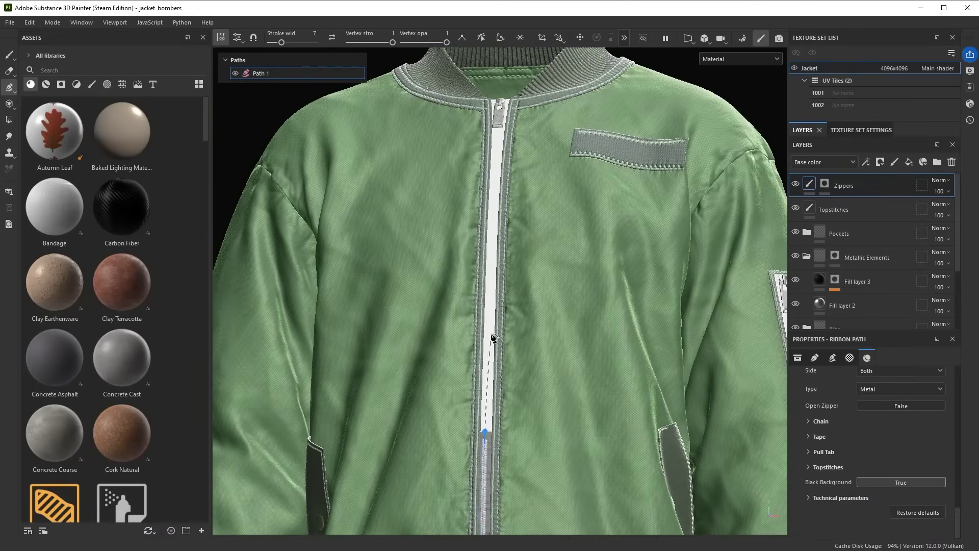
- Extend the zipper up the jacket front to the collar and switch its zipper type
left_click(488, 325)
left_click(496, 197)
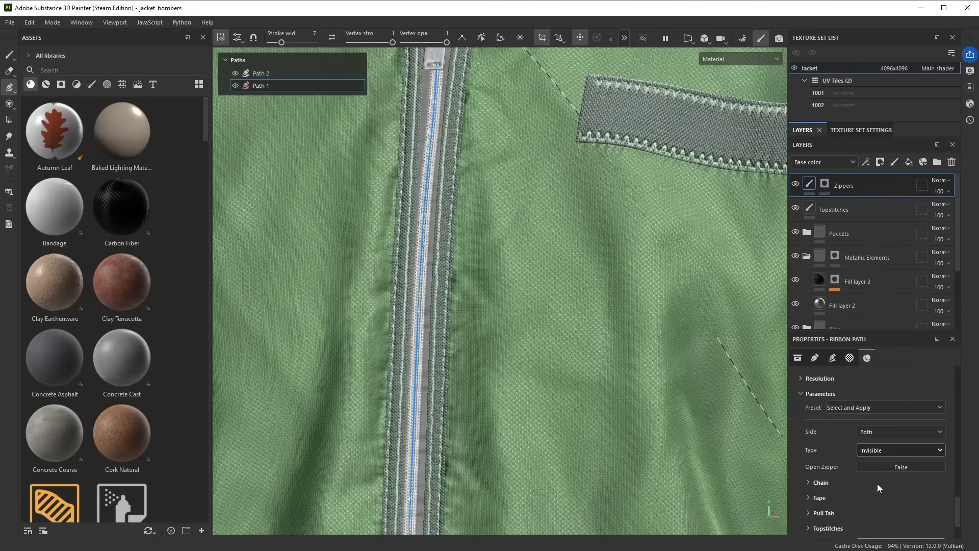
left_click(867, 450)
left_click(874, 485)
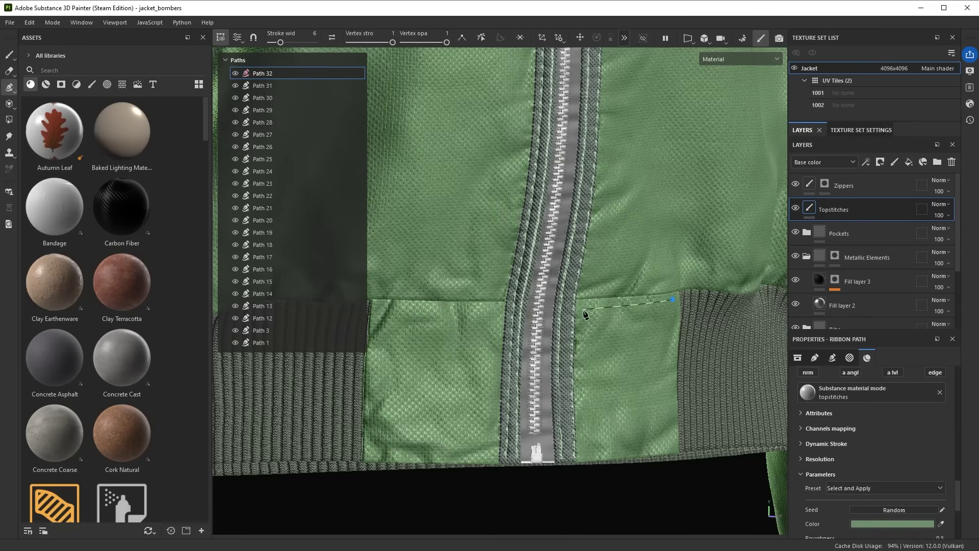
- Draw a closed four-corner rectangle of topstitches near the hem
left_click(583, 308)
left_click(585, 452)
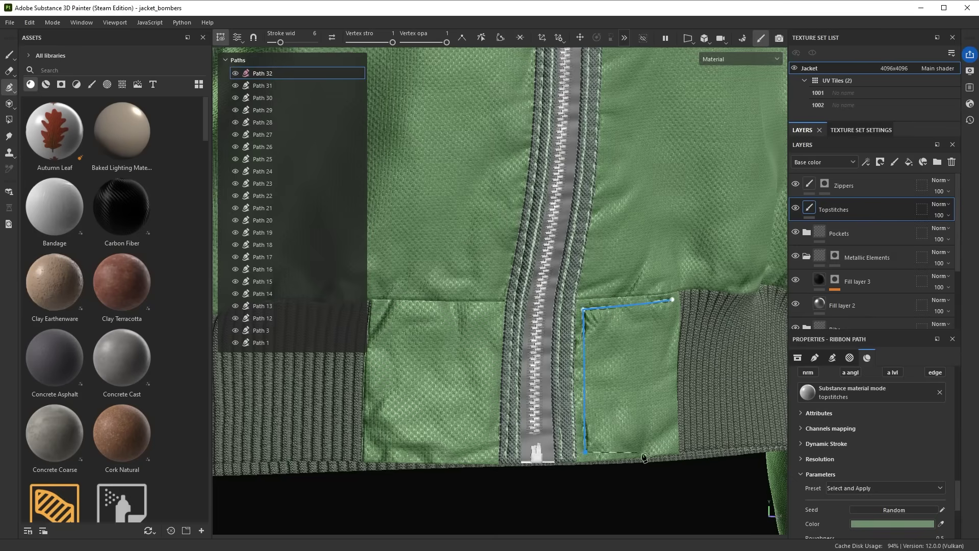
left_click(670, 446)
left_click(671, 300)
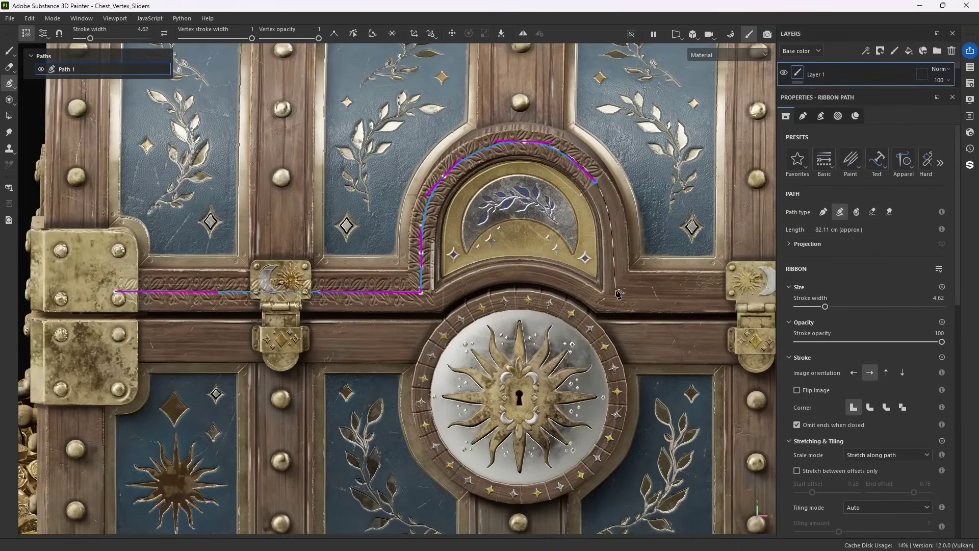
- Extend the arch ribbon rightward with sharp corners; set a vertex's width 0.98, opacity about 0.94
left_click(616, 290)
left_click(720, 293)
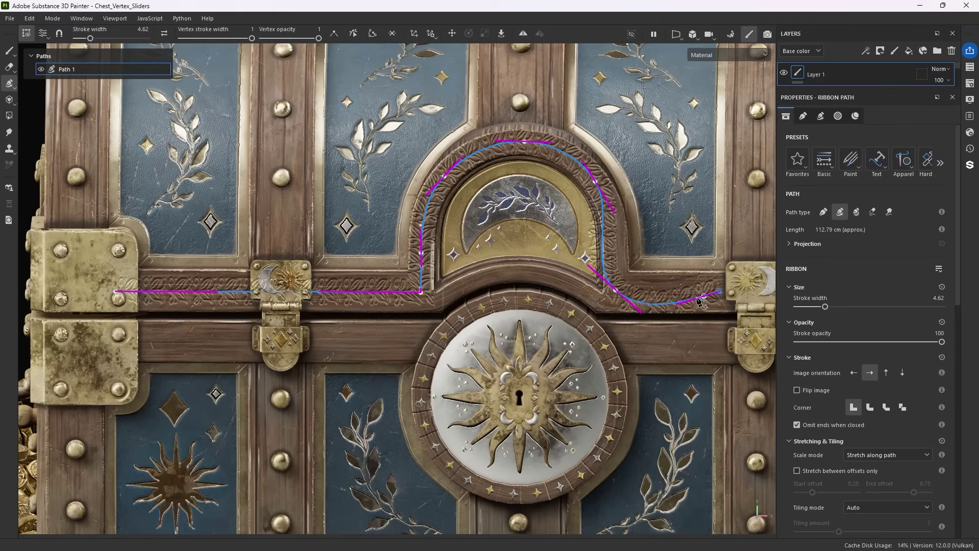
left_click(334, 33)
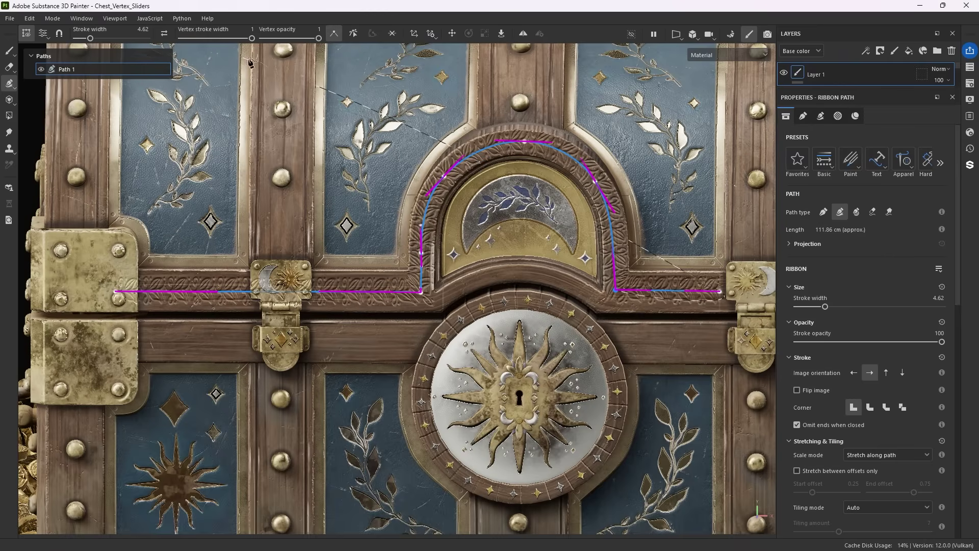
left_click_drag(252, 38, 224, 39)
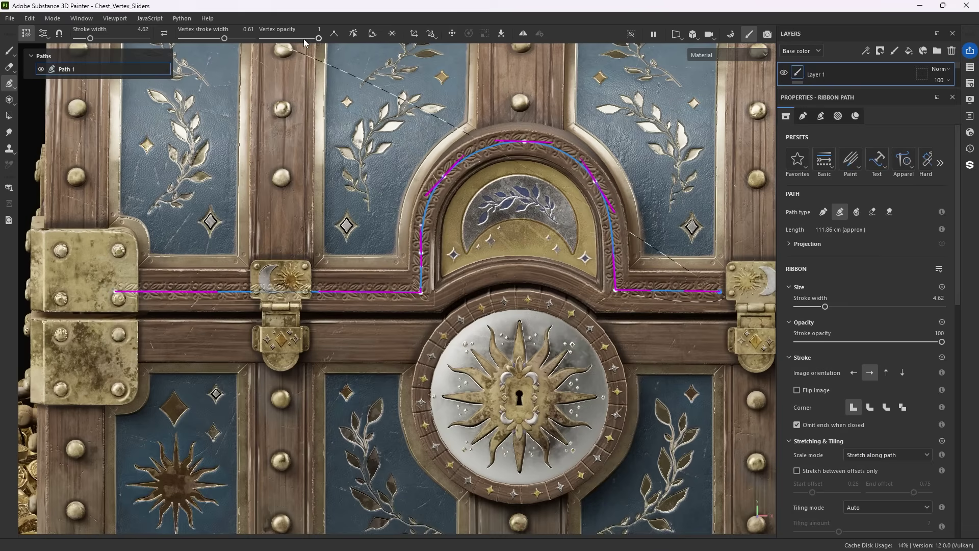
left_click_drag(319, 38, 252, 53)
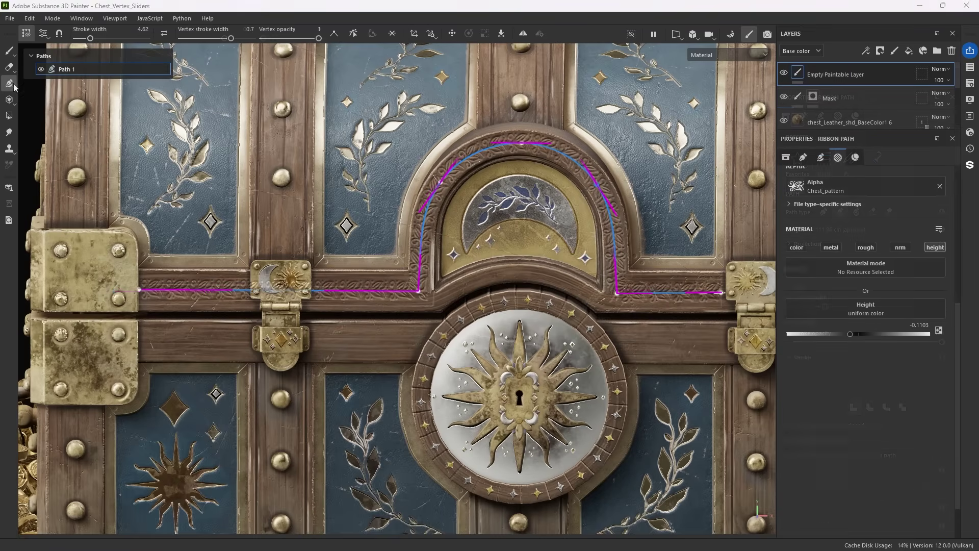
- Keep Ribbon path as the path type and target the Mask layer's mask
left_click(10, 83)
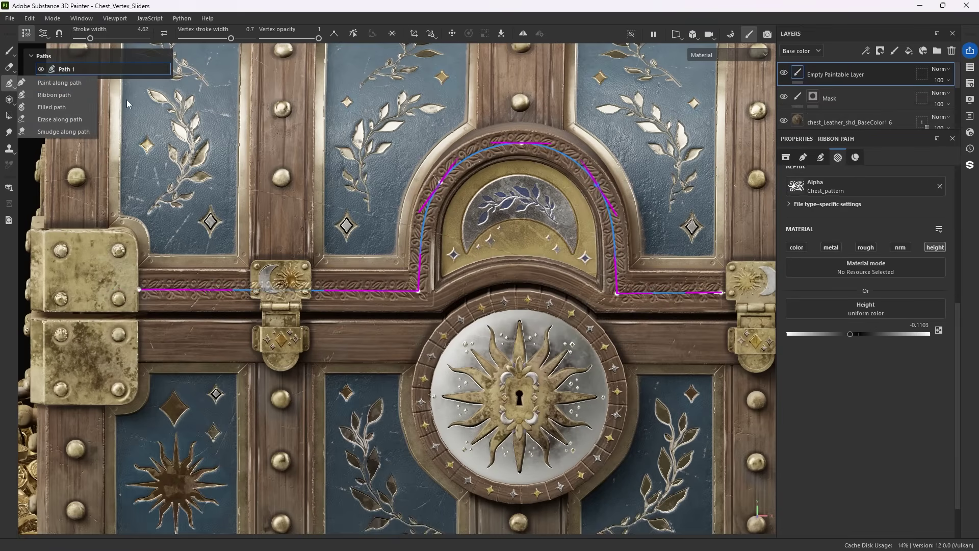
left_click(40, 97)
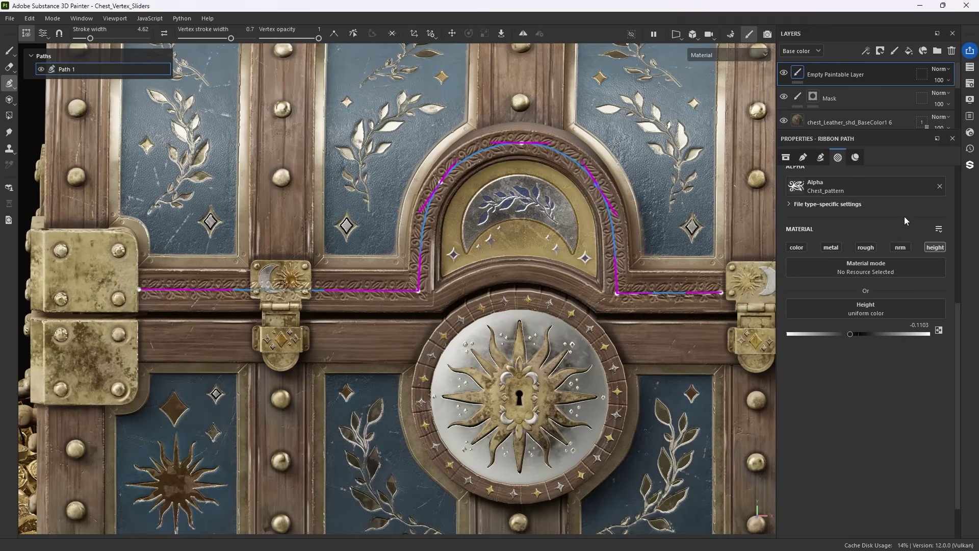
left_click(815, 97)
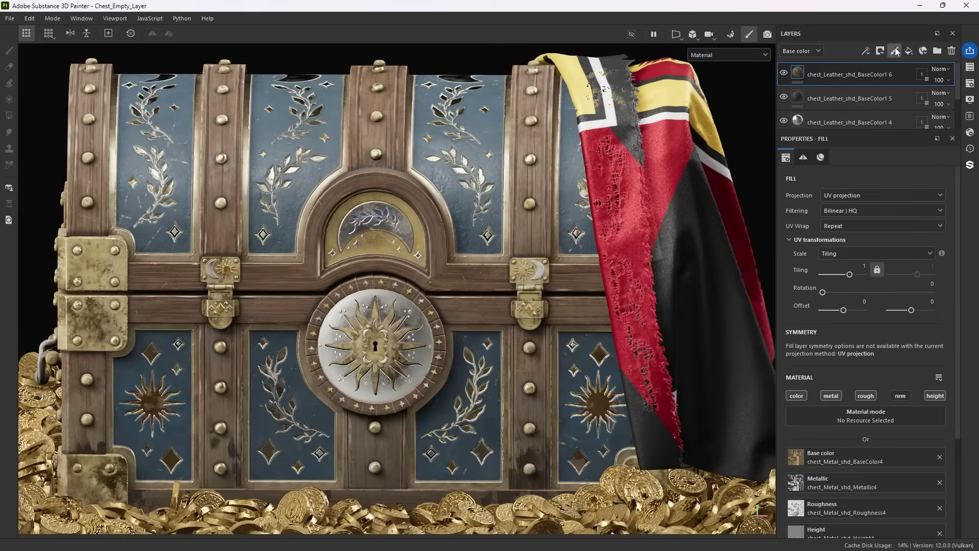
- Add a new empty paint layer with the Path tool and browse the ribbon presets
left_click(896, 52)
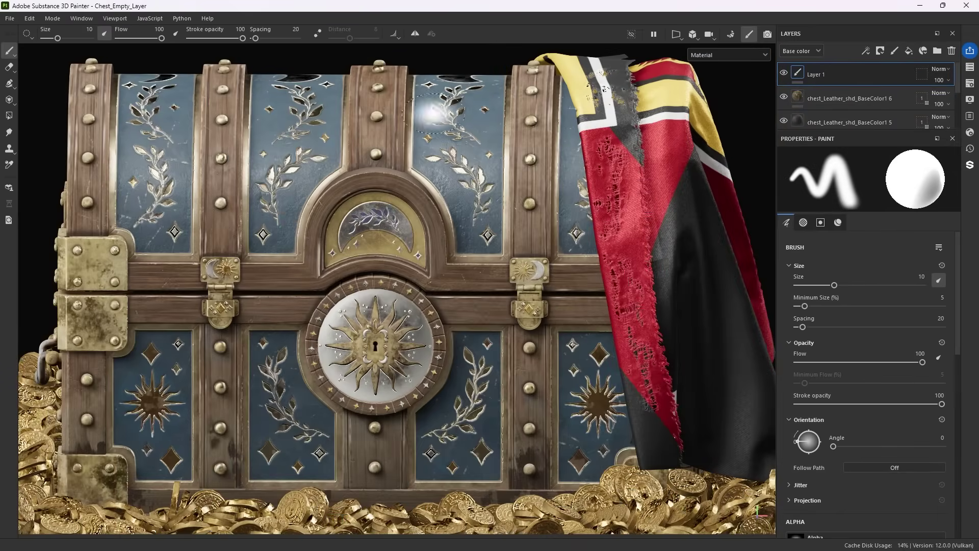
left_click(9, 84)
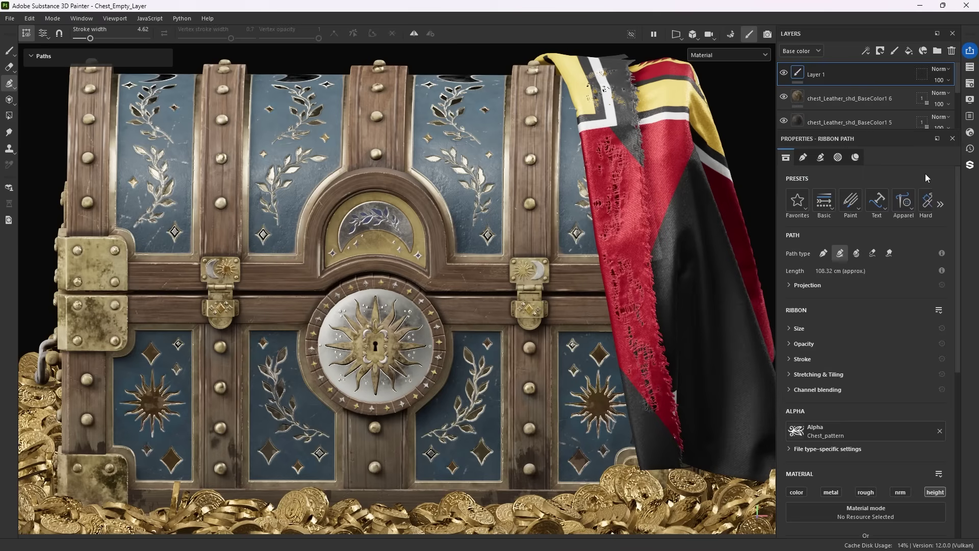
left_click(797, 201)
left_click(850, 179)
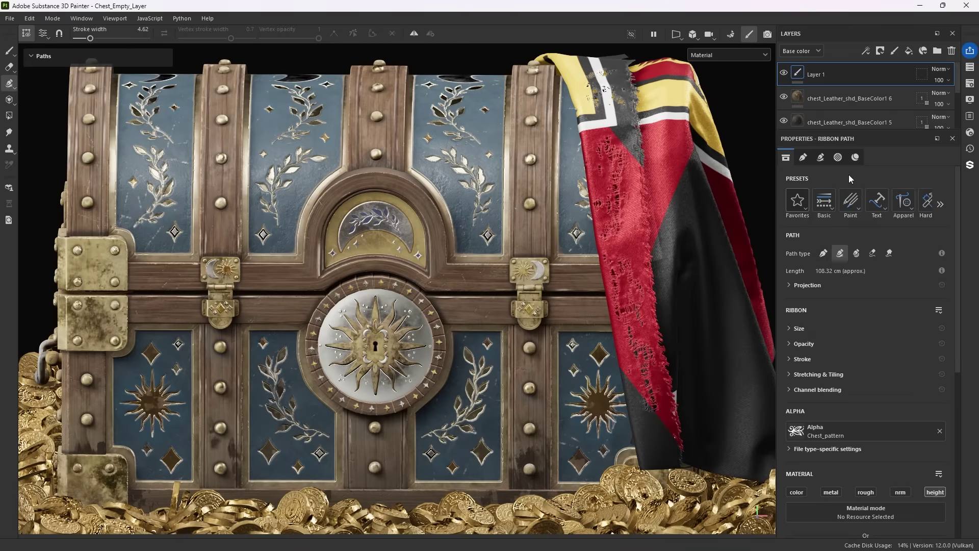
left_click(851, 203)
- Add the gouache paint preset to favourites and confirm it appears there
right_click(873, 257)
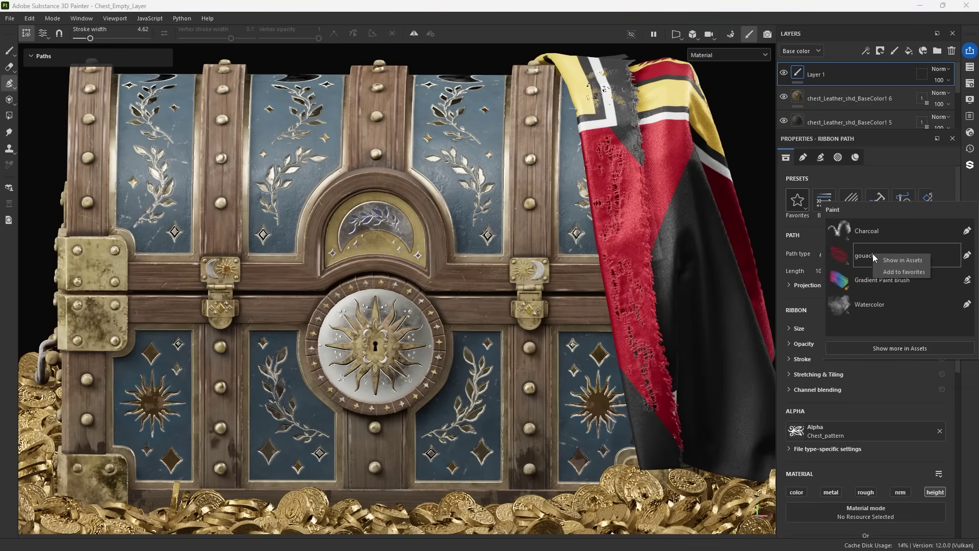
left_click(901, 272)
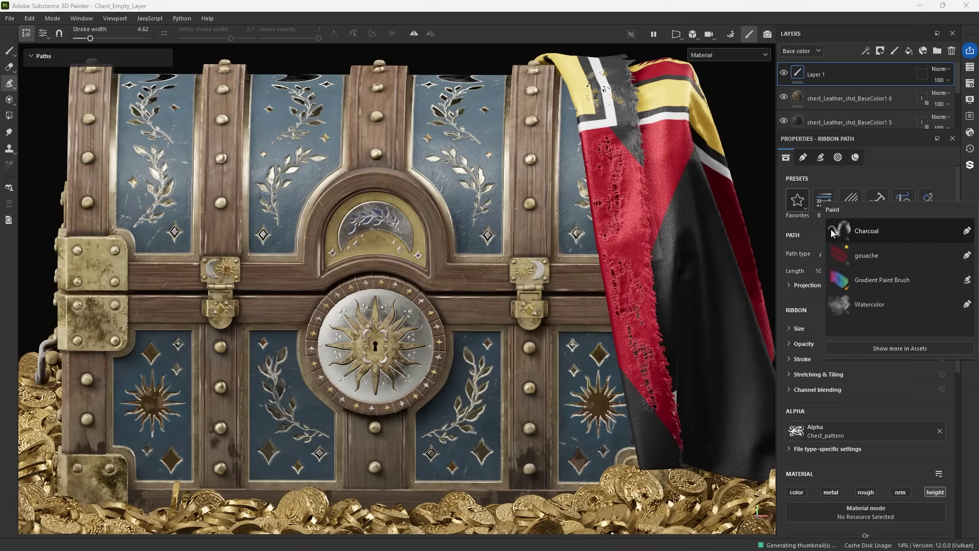
left_click(798, 202)
left_click(851, 199)
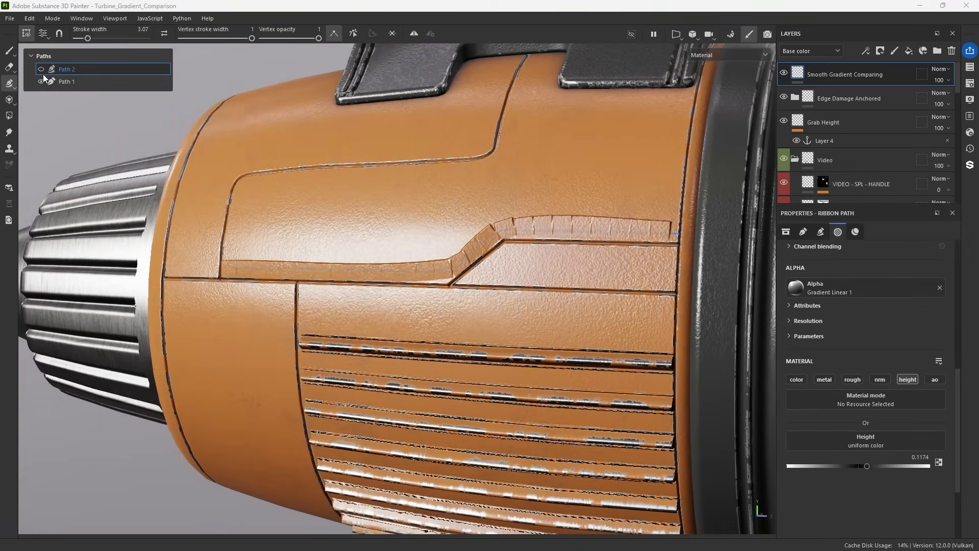
- Show Path 2 and place a Gradient Colored Smooth ribbon across the turbine's ribbed panel
left_click(41, 71)
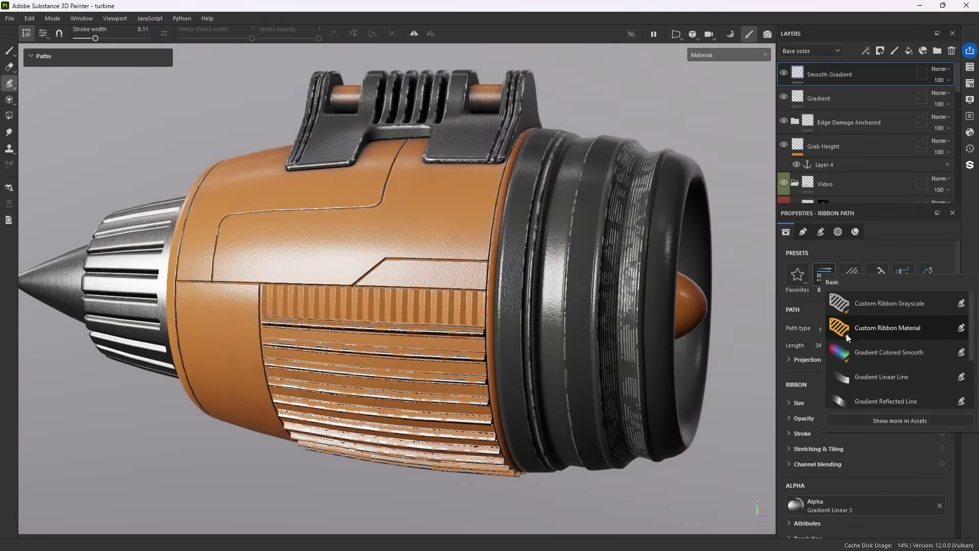
mouse_move(871, 346)
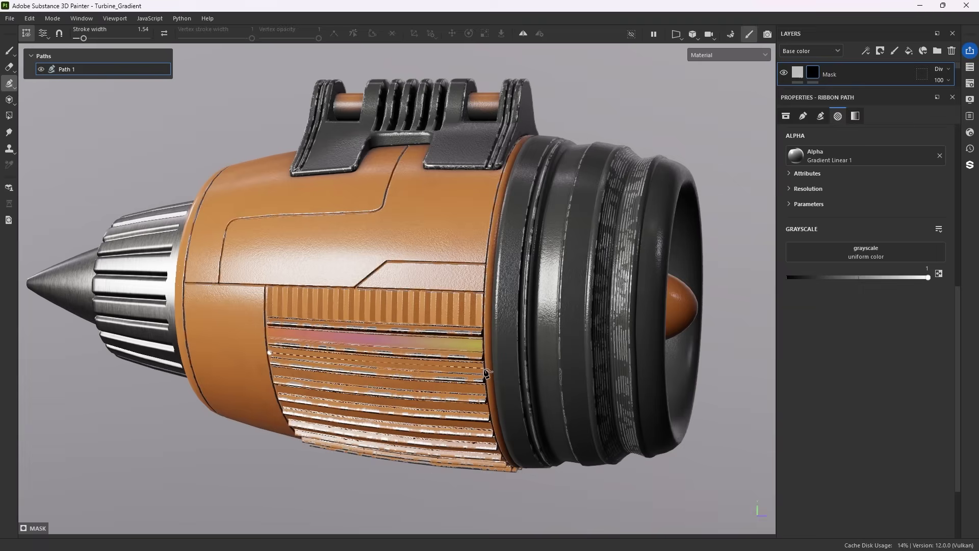
left_click(483, 368)
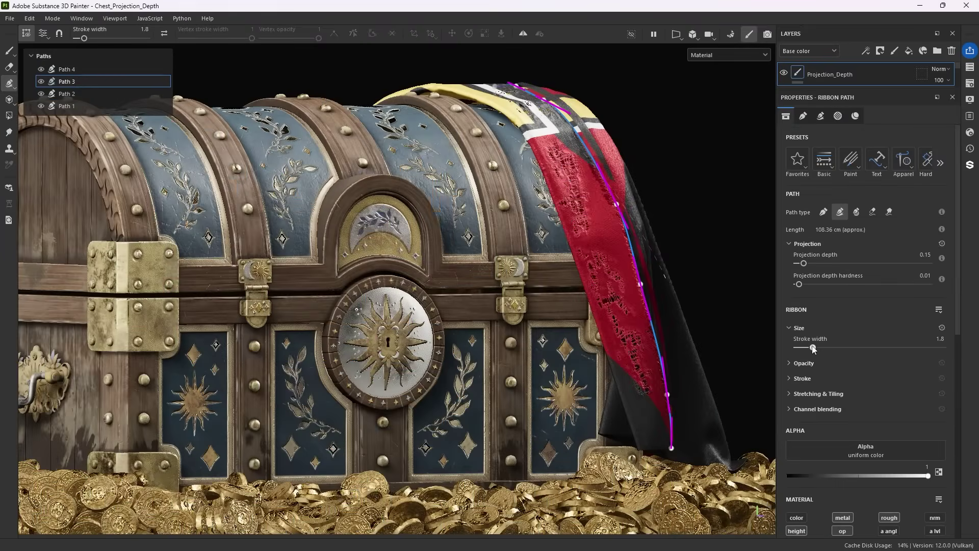
- Set the flag ribbon's stroke width to 4.39 and projection depth to 0.14
left_click_drag(814, 347, 825, 349)
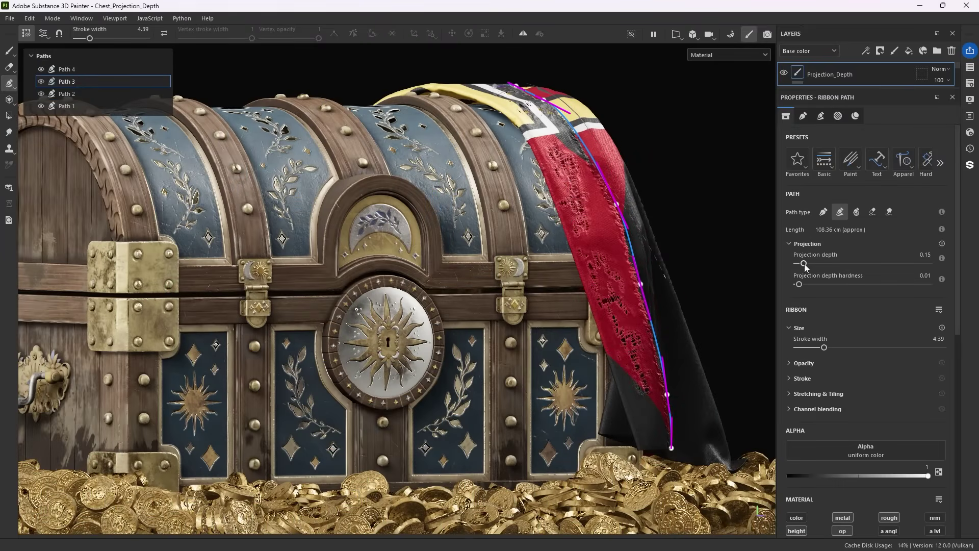
left_click_drag(805, 267, 803, 264)
left_click(581, 138)
- Nudge the top point and add two control points along the flag ribbon
left_click_drag(581, 138, 583, 138)
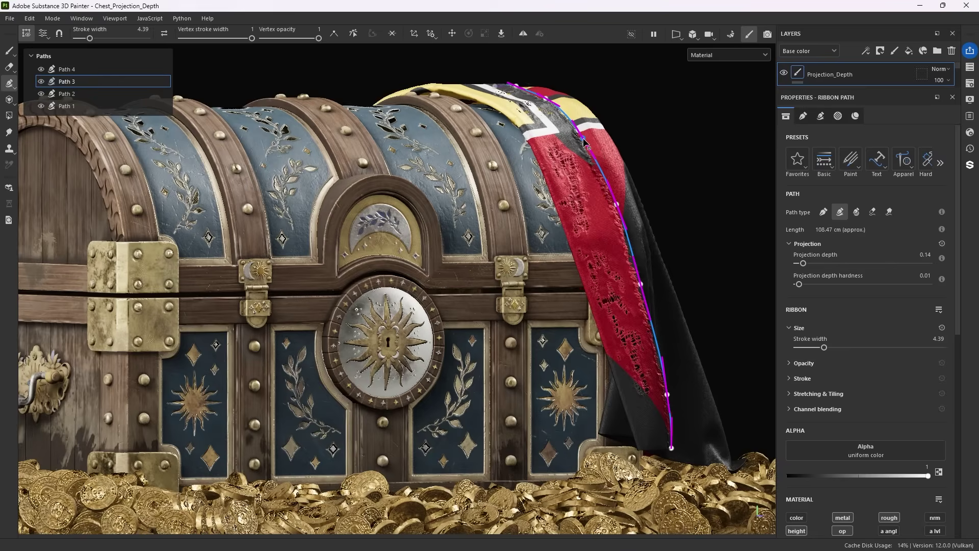
left_click(628, 252)
left_click(656, 338)
left_click(656, 340)
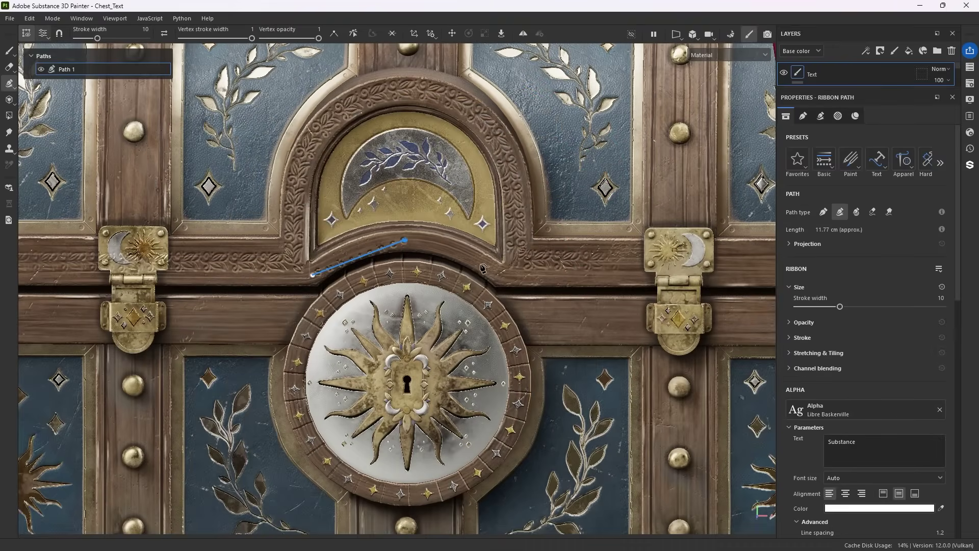
- Curve the 'Substance' text path over the lock with character spacing 0.43 and horizontal offset 0
left_click(493, 272)
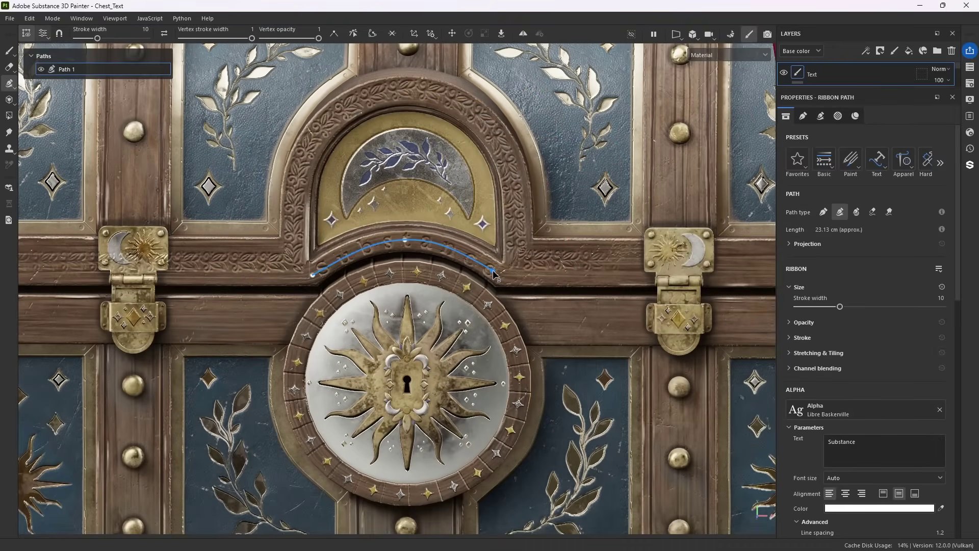
left_click(883, 163)
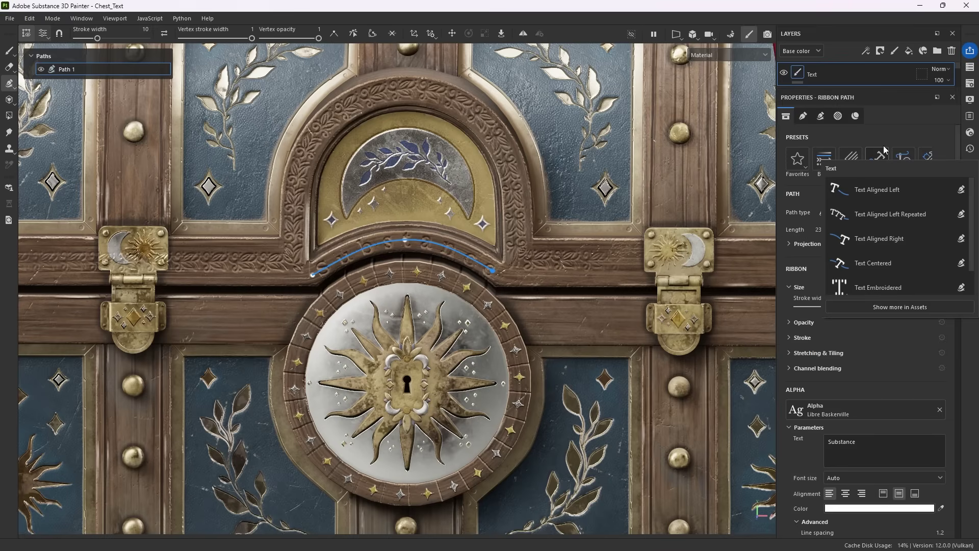
left_click(874, 353)
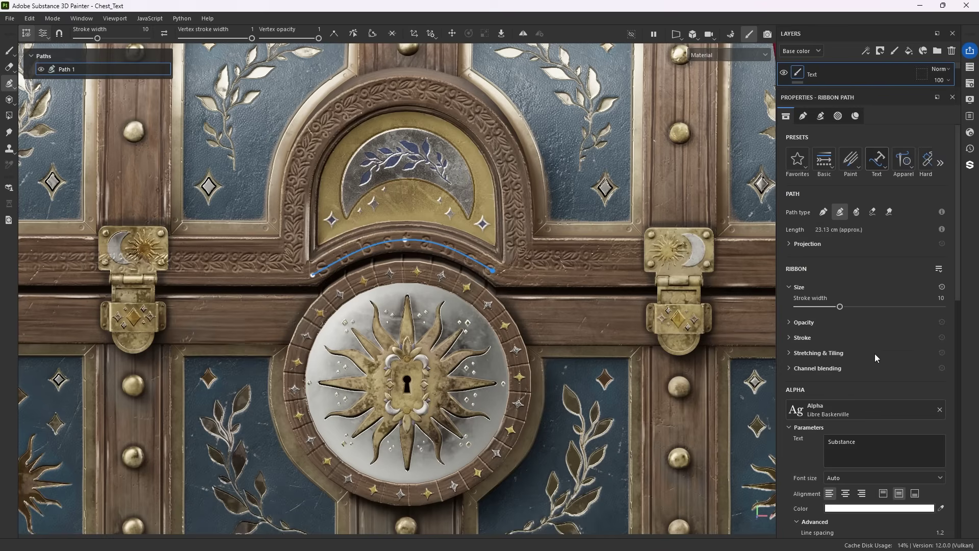
scroll(875, 357, "down", 4)
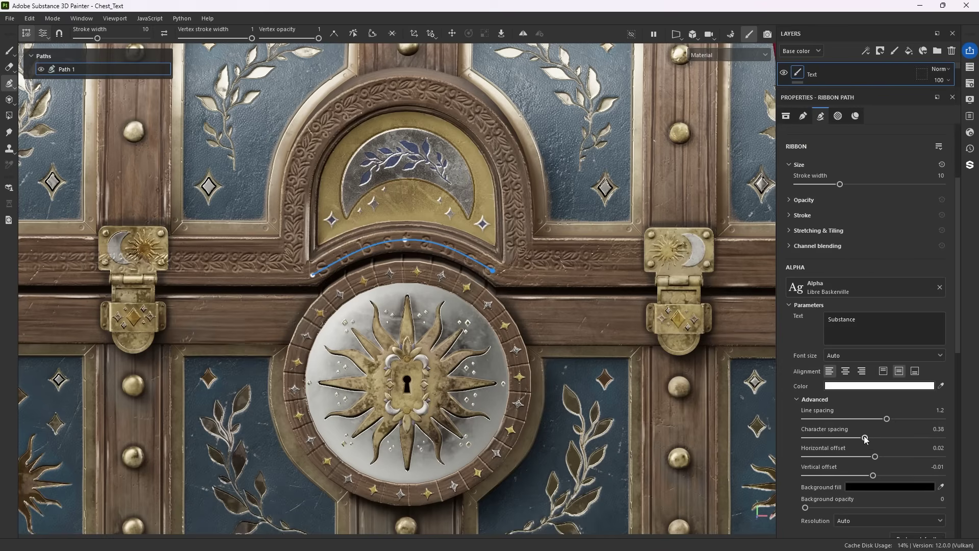
left_click_drag(861, 440, 874, 456)
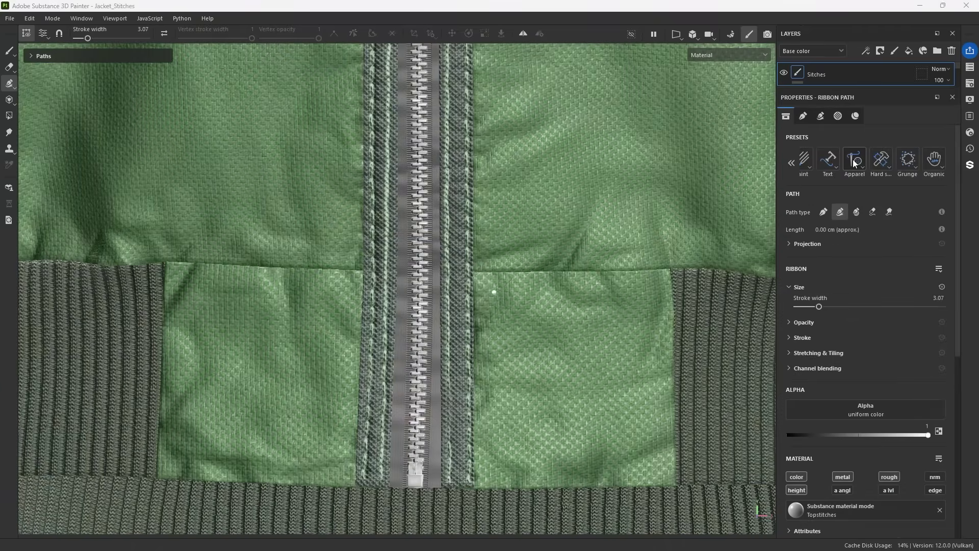
- Draw a closed, sharp-cornered square stitch loop on the pocket's right panel using an apparel preset
left_click(855, 157)
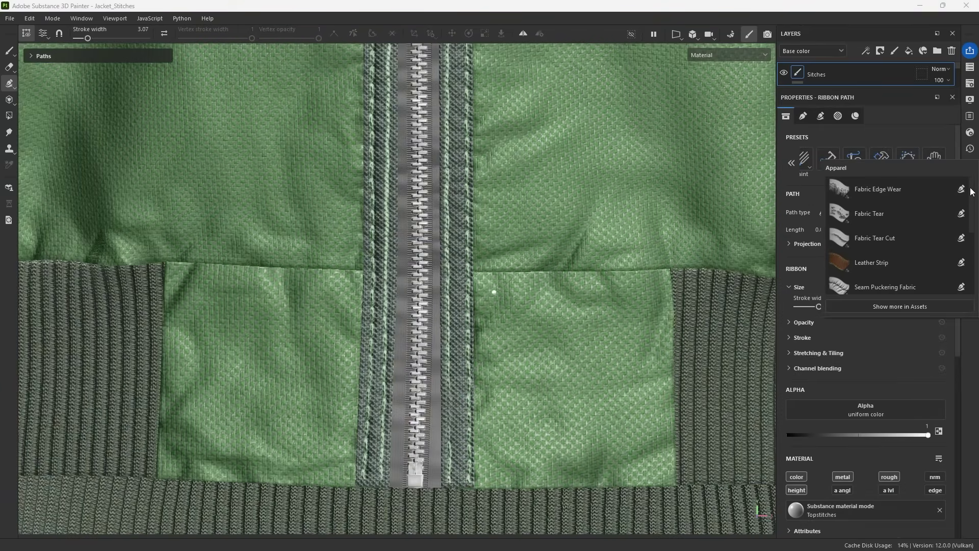
scroll(972, 197, "down", 4)
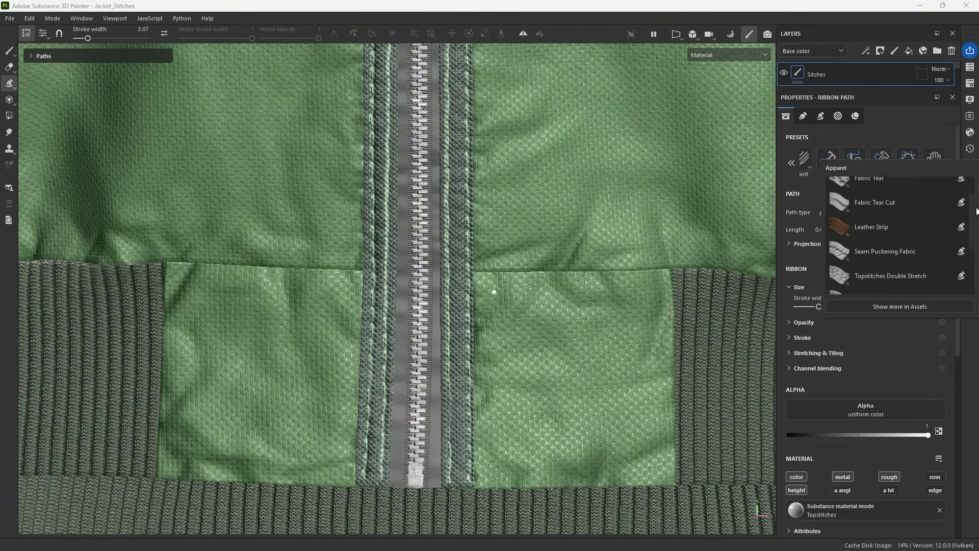
left_click_drag(494, 292, 648, 290)
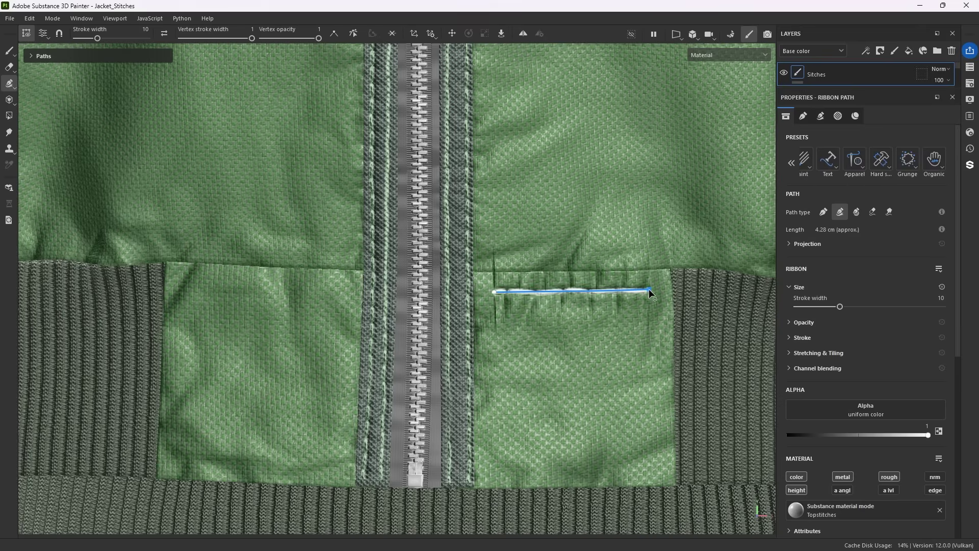
left_click(654, 468)
left_click(494, 461)
left_click(354, 33)
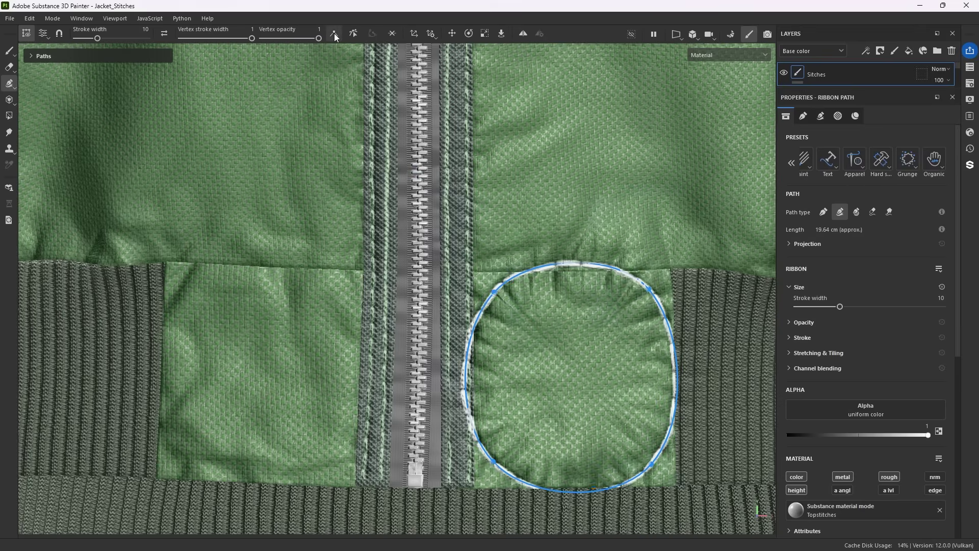
left_click(335, 32)
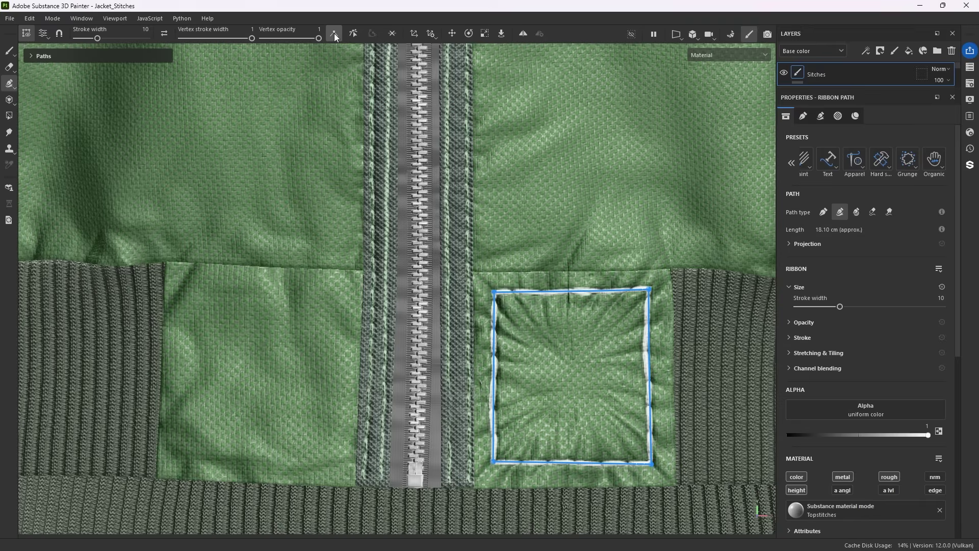
- Thin the stitches to 0.29 and lower the Thick Fabric puckering intensity to 0.26
left_click(855, 116)
left_click_drag(872, 389, 845, 389)
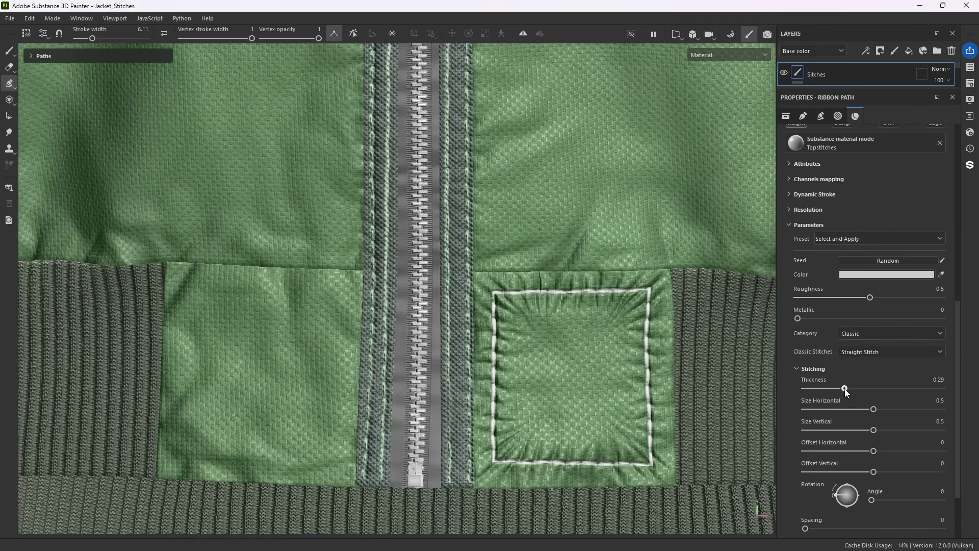
scroll(797, 458, "down", 3)
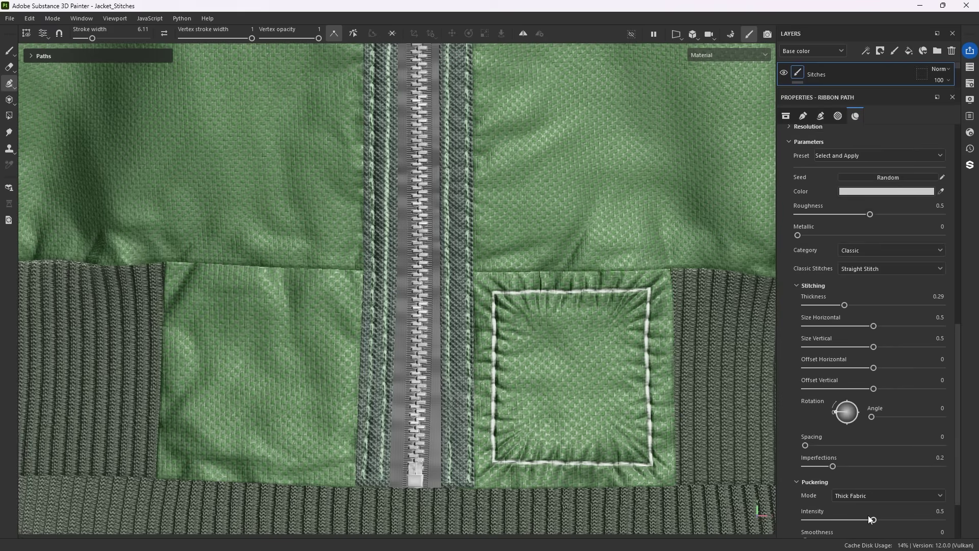
left_click_drag(870, 519, 841, 520)
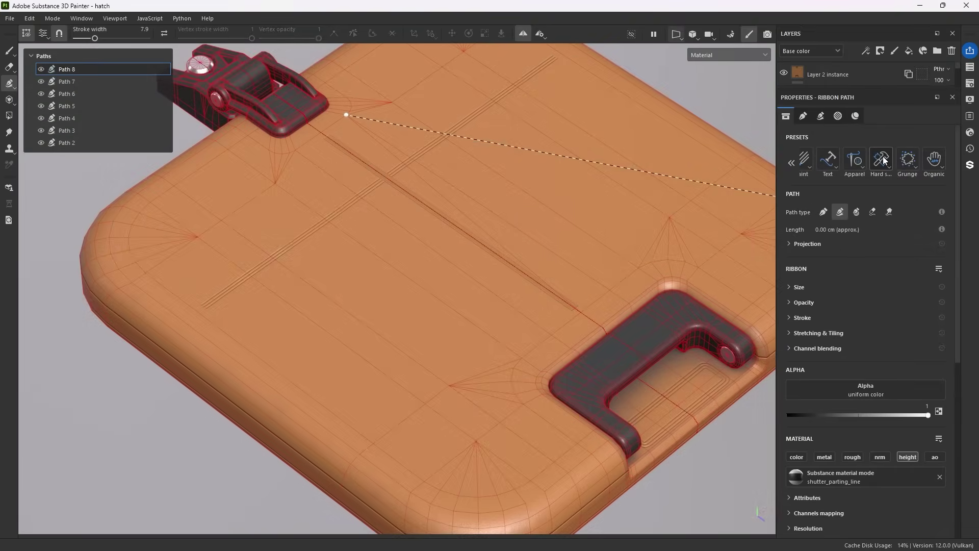
- Choose a Hard surface groove preset for the hatch ribbon and bring up the path settings
left_click(883, 156)
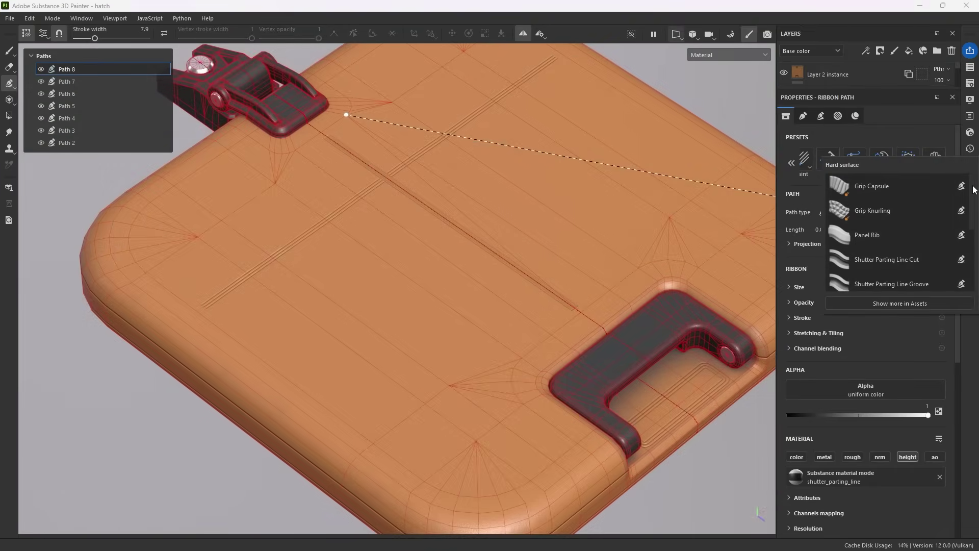
left_click_drag(973, 196, 977, 234)
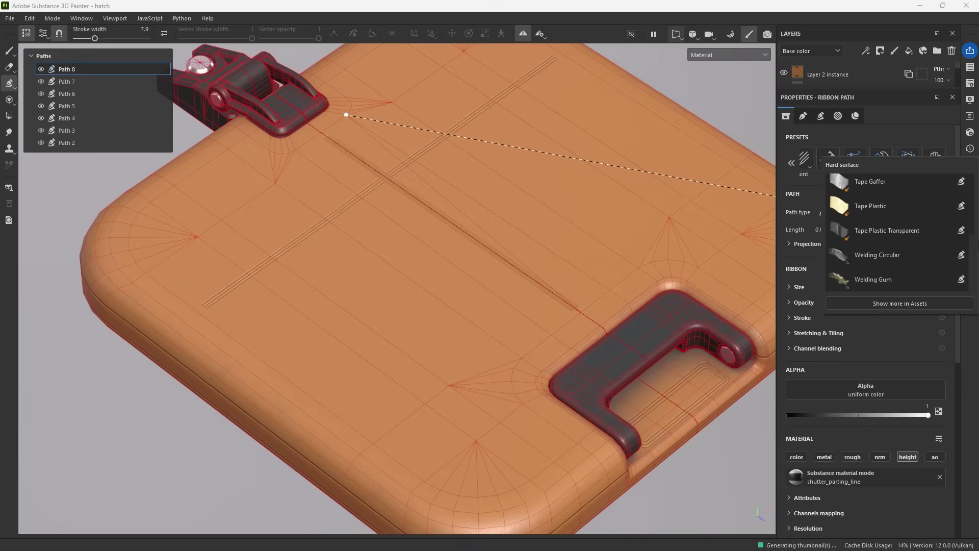
left_click(43, 33)
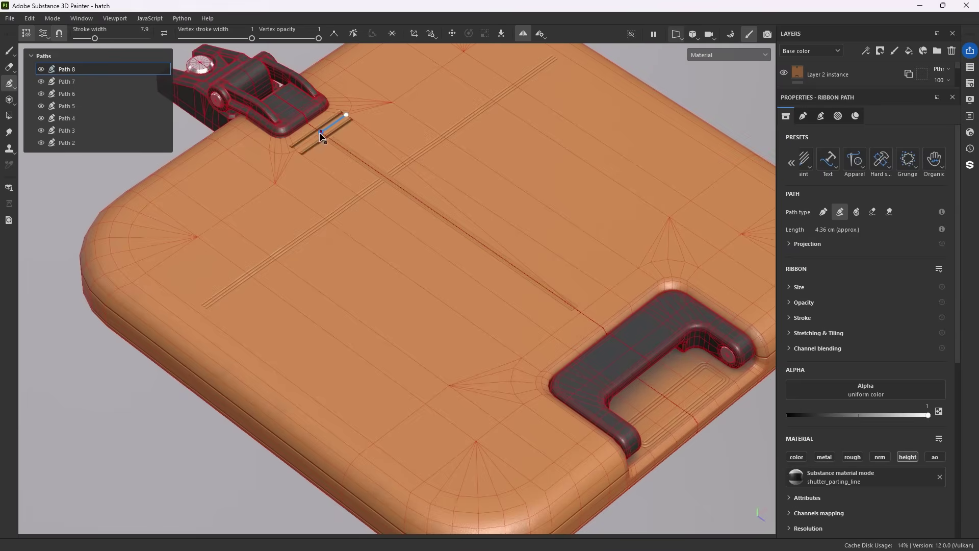
- Trace the groove path around the latch and down the left edge, then change the corner option
left_click(290, 151)
left_click(269, 150)
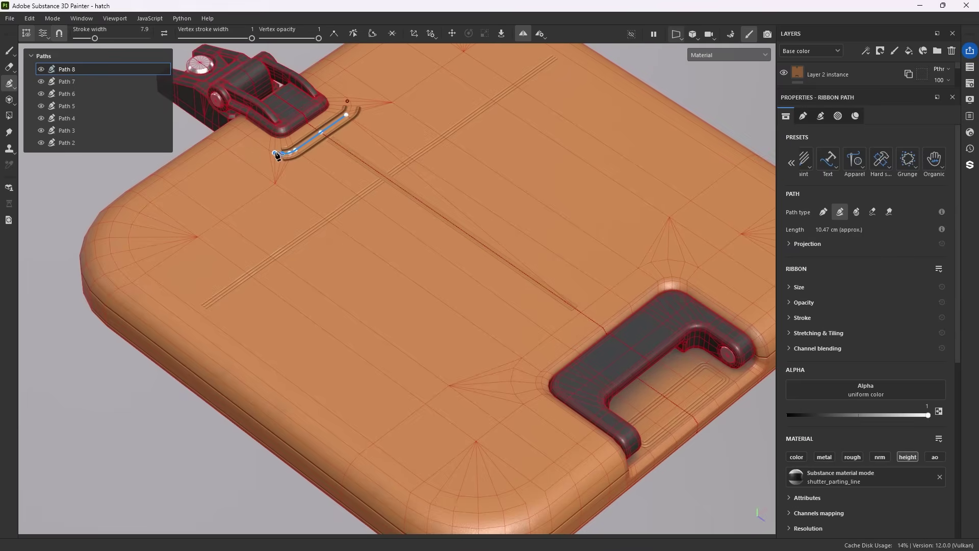
left_click(249, 135)
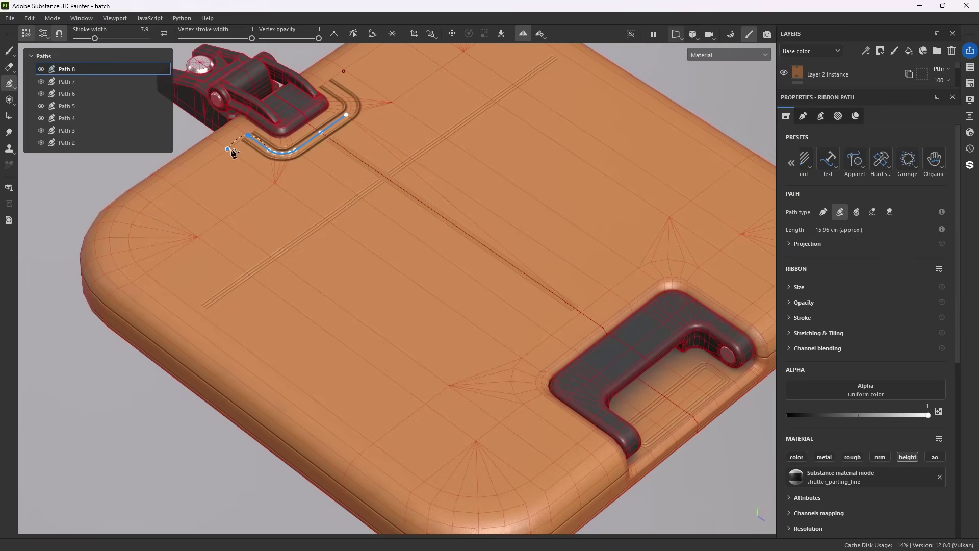
left_click(229, 149)
left_click(174, 184)
mouse_move(174, 188)
left_mouse_down()
mouse_move(132, 238)
mouse_move(147, 273)
mouse_move(359, 396)
mouse_move(438, 492)
left_mouse_up()
left_click(802, 317)
left_click(869, 368)
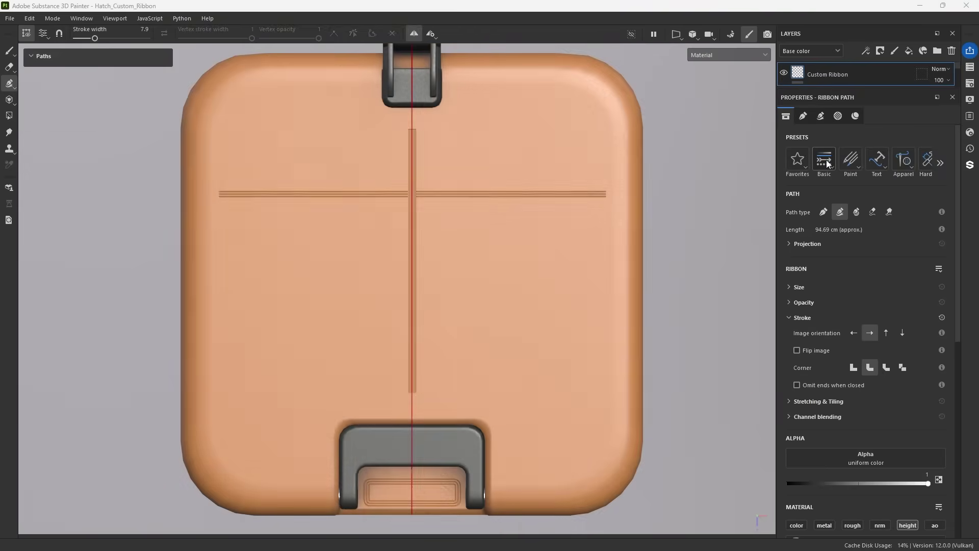
- Apply the Round Shape Hard preset and trace a path along the top, left side and bottom
left_click(824, 160)
scroll(847, 225, "down", 2)
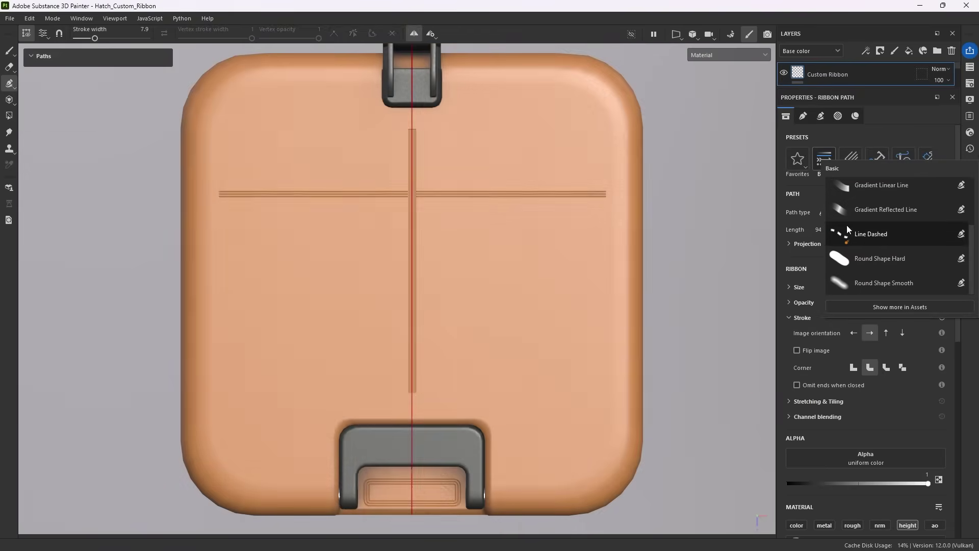
left_click(868, 259)
left_click(375, 80)
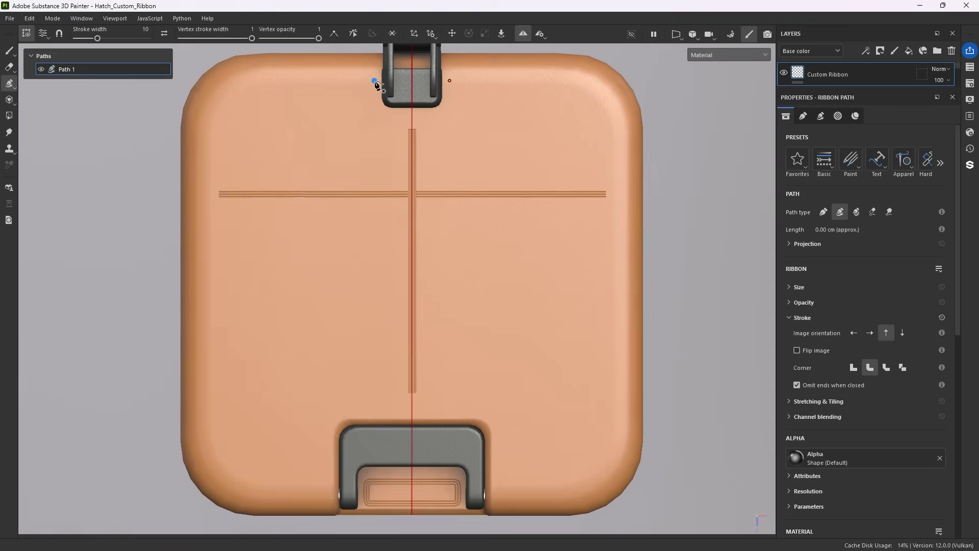
left_click(257, 80)
left_click(215, 125)
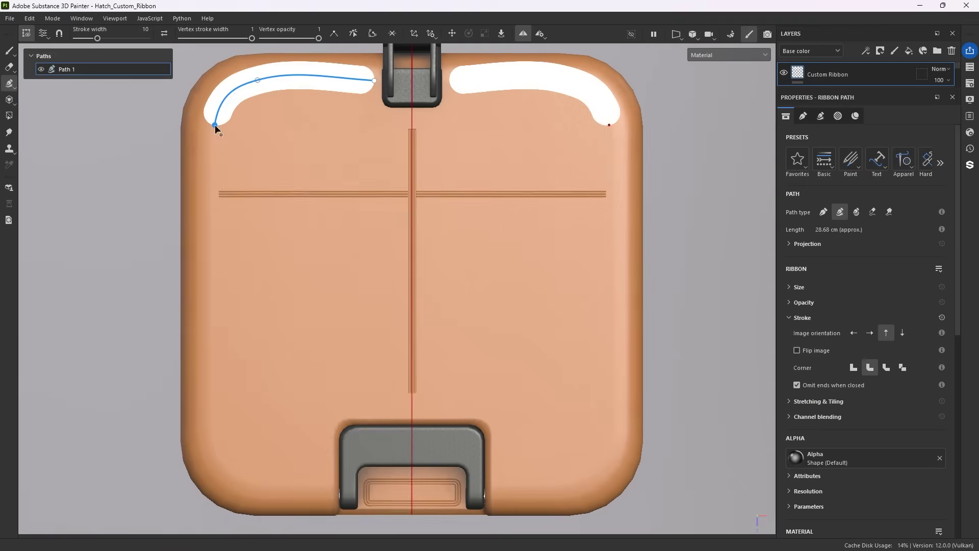
left_click(210, 436)
left_click(325, 485)
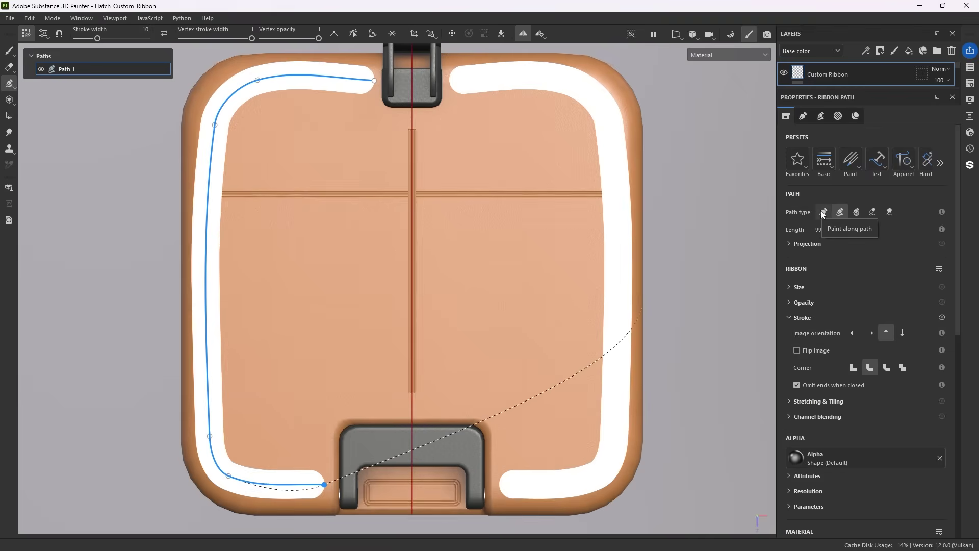
- Cycle the path type through paint, fill, erase and smudge, then return it to Ribbon path
left_click(840, 212)
left_click(857, 212)
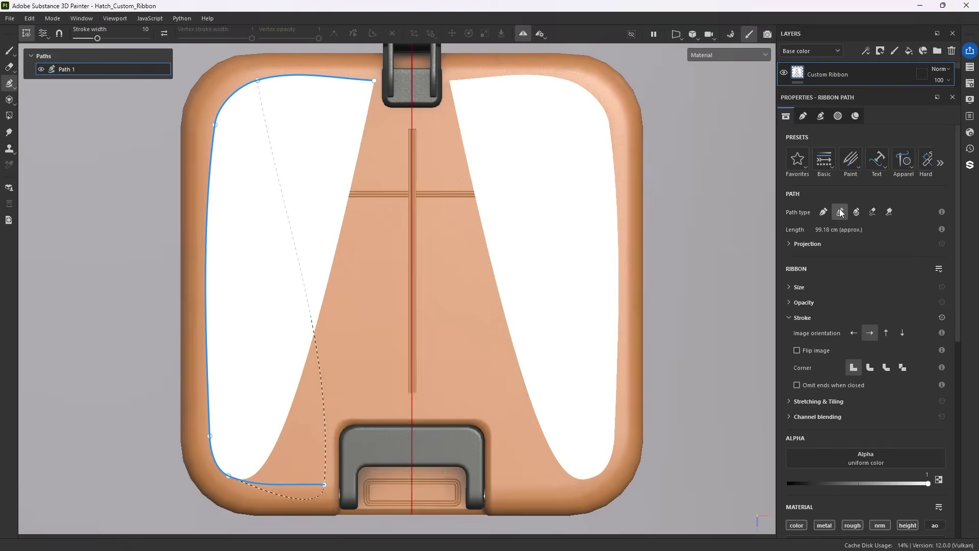
left_click(873, 212)
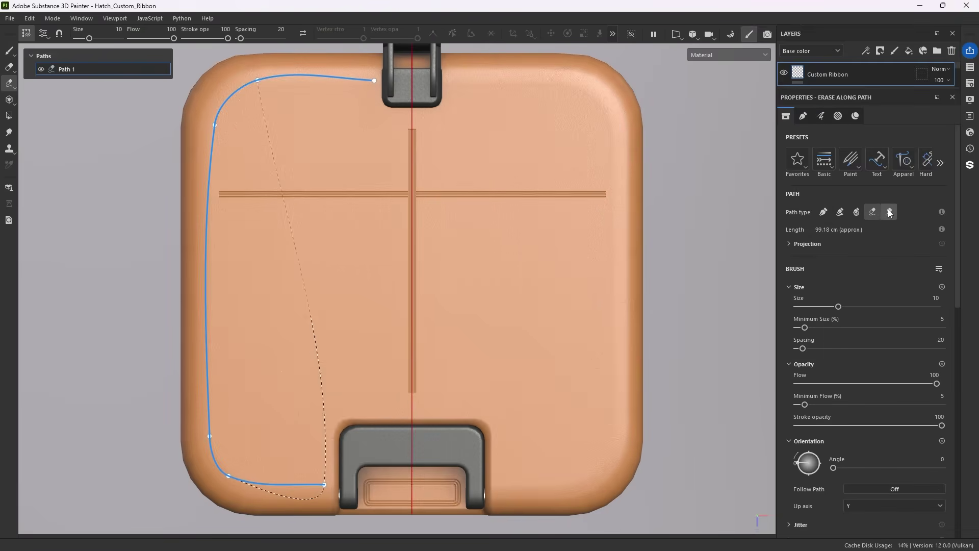
left_click(889, 212)
left_click(840, 212)
- Show the projection depth settings and add a nudged left vertex to straighten the ribbon
left_click(789, 243)
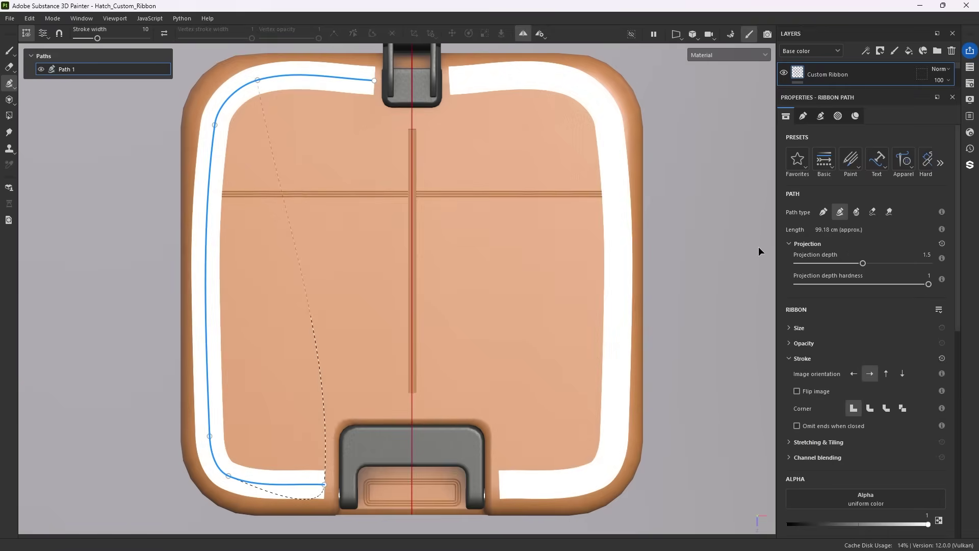
left_click(205, 280)
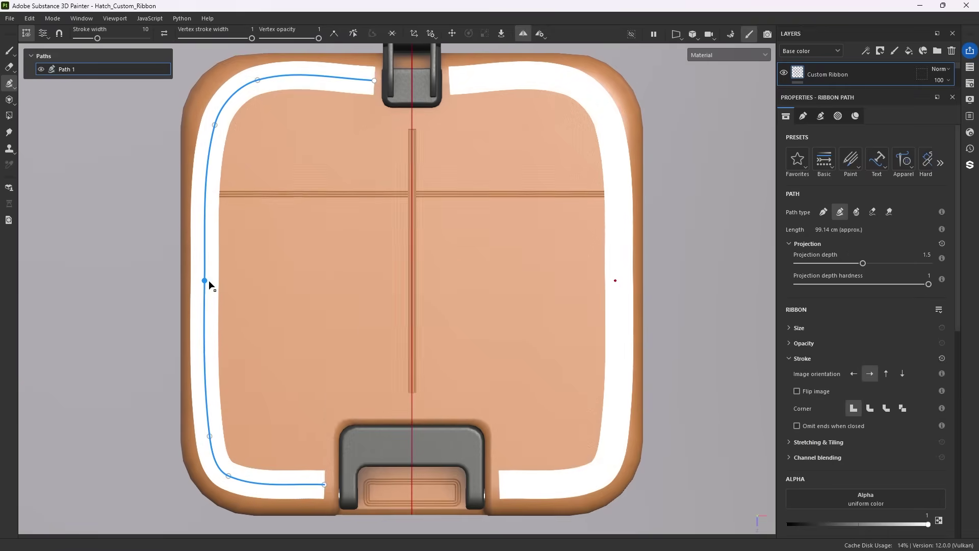
left_click_drag(209, 284, 211, 283)
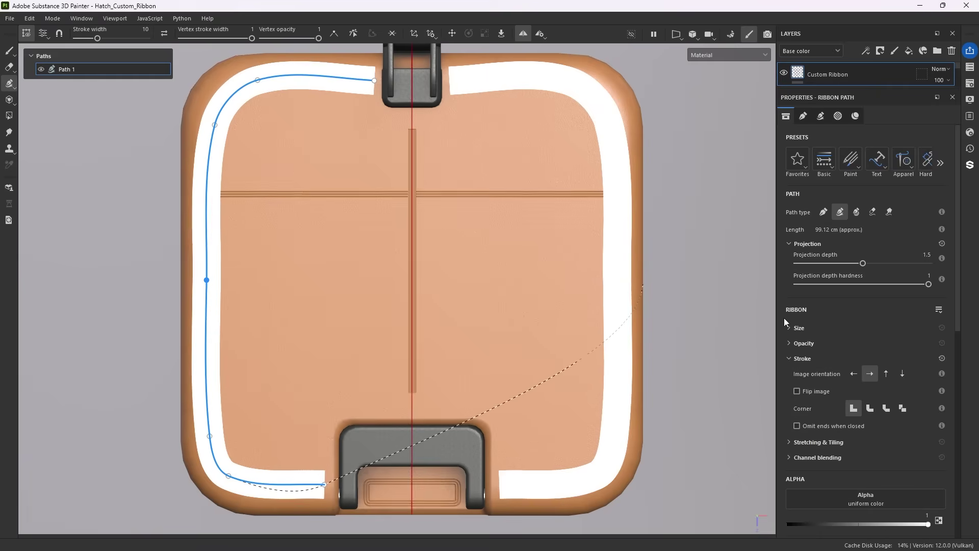
- Search the alpha picker for 'arrow fi' and apply Arrow Fire to the ribbon
scroll(784, 318, "down", 4)
left_click(864, 283)
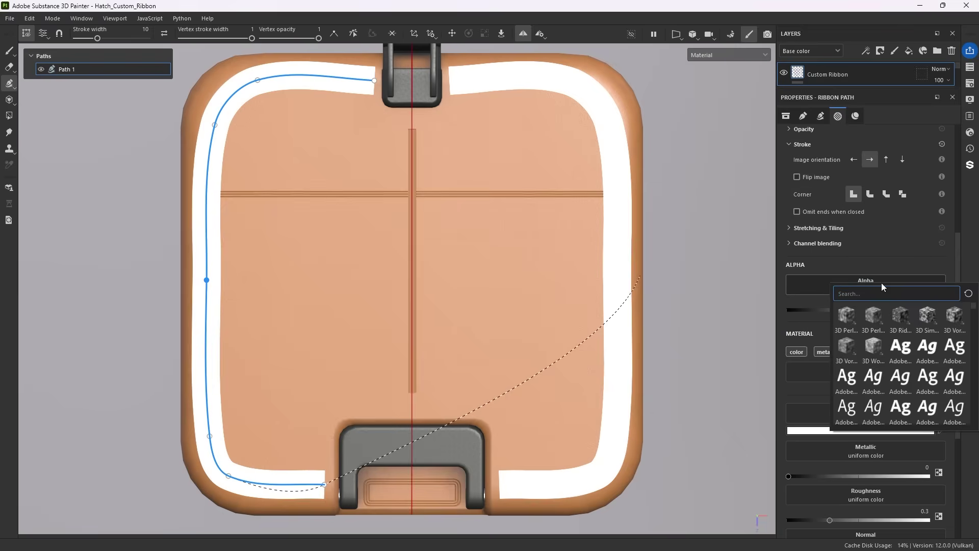
type("arrow")
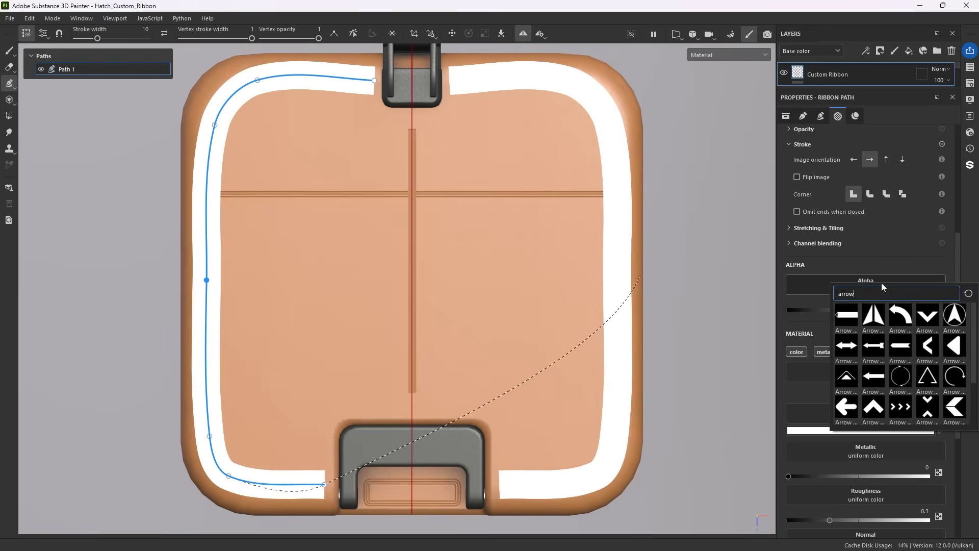
type(" fi")
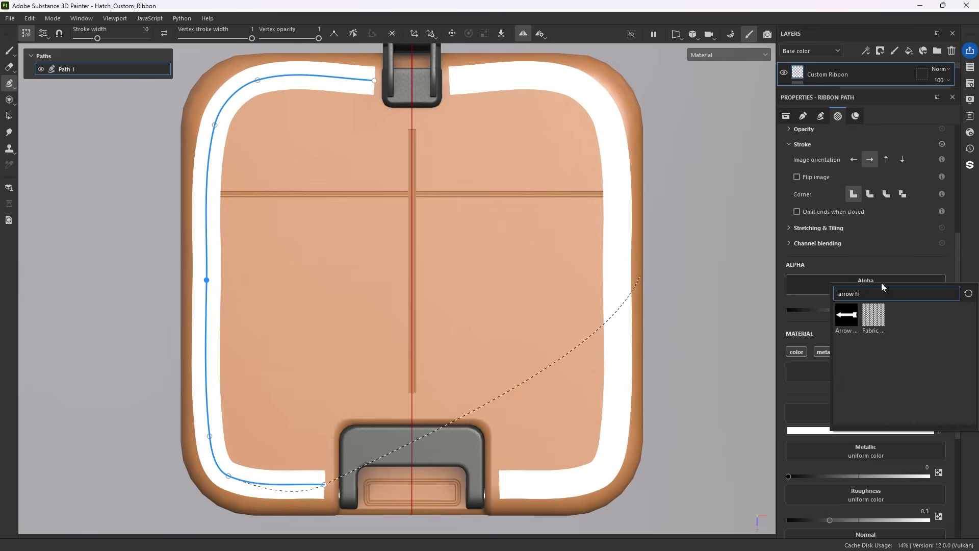
left_click(846, 316)
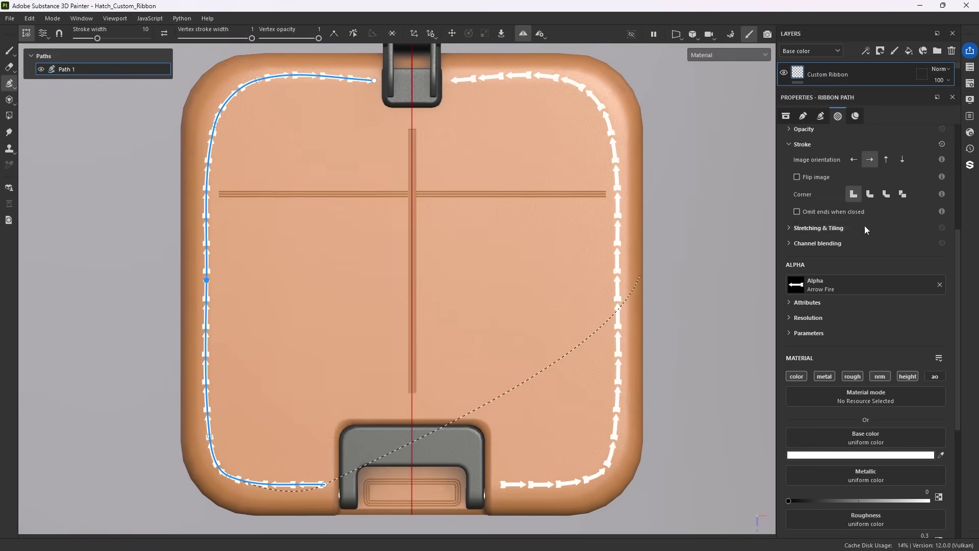
- Set Image orientation to left, extend the path end up beside the handle, and choose the fourth Corner option
left_click(855, 160)
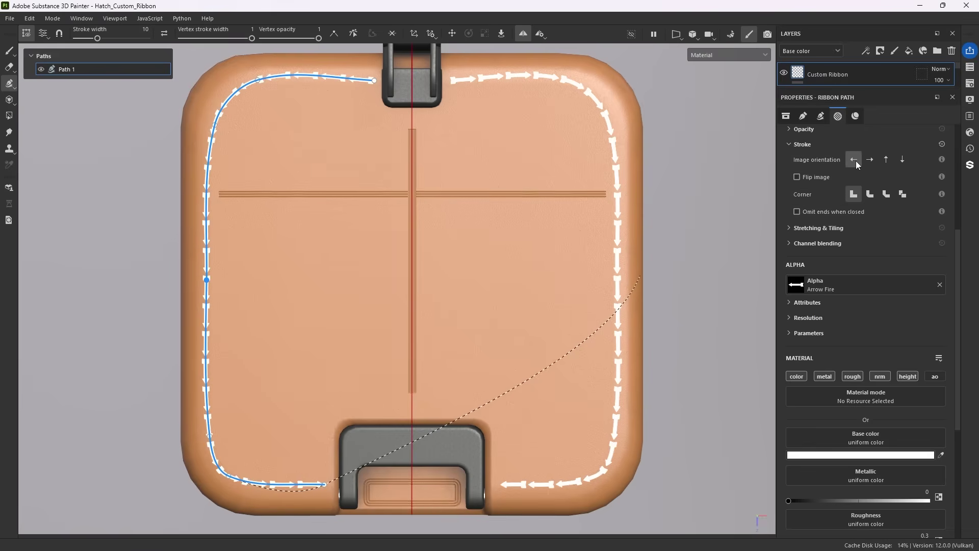
left_click(334, 34)
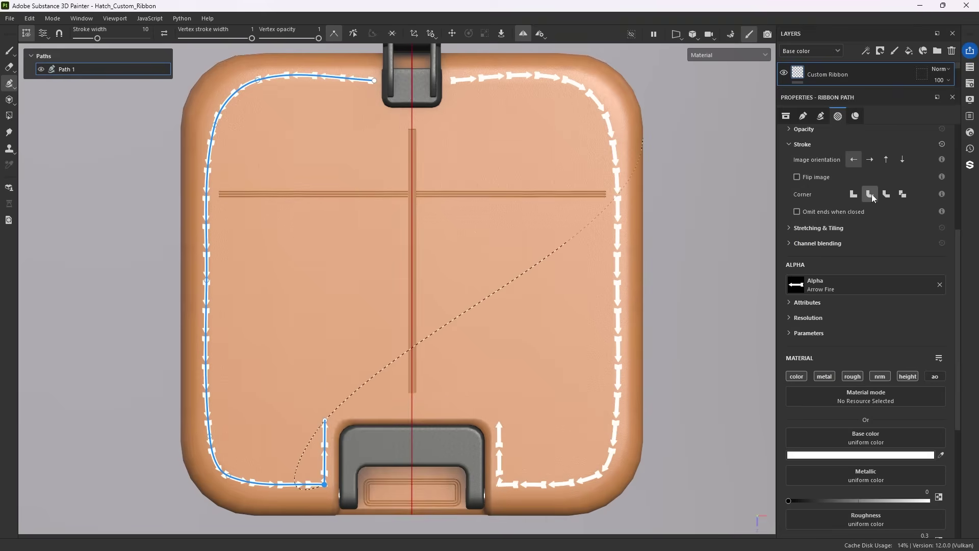
left_click(886, 195)
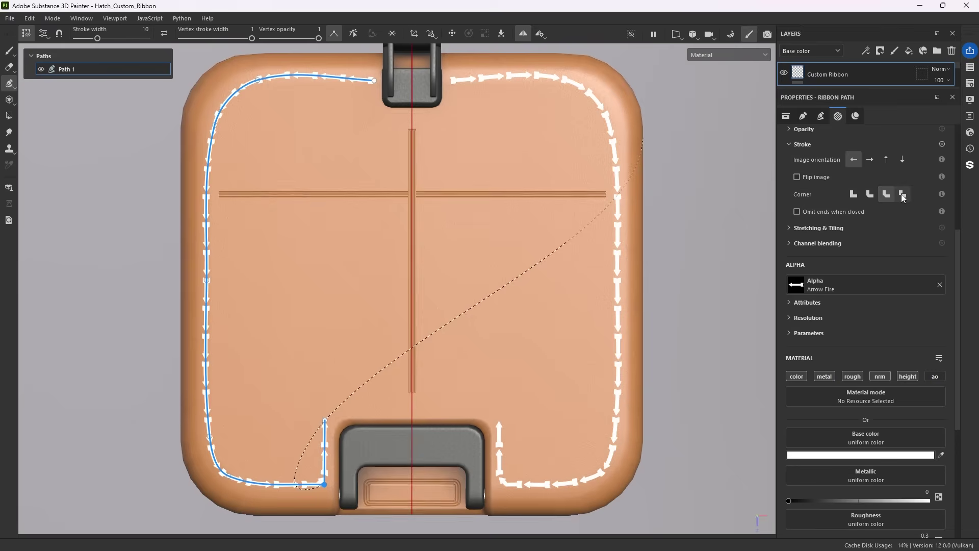
left_click(903, 196)
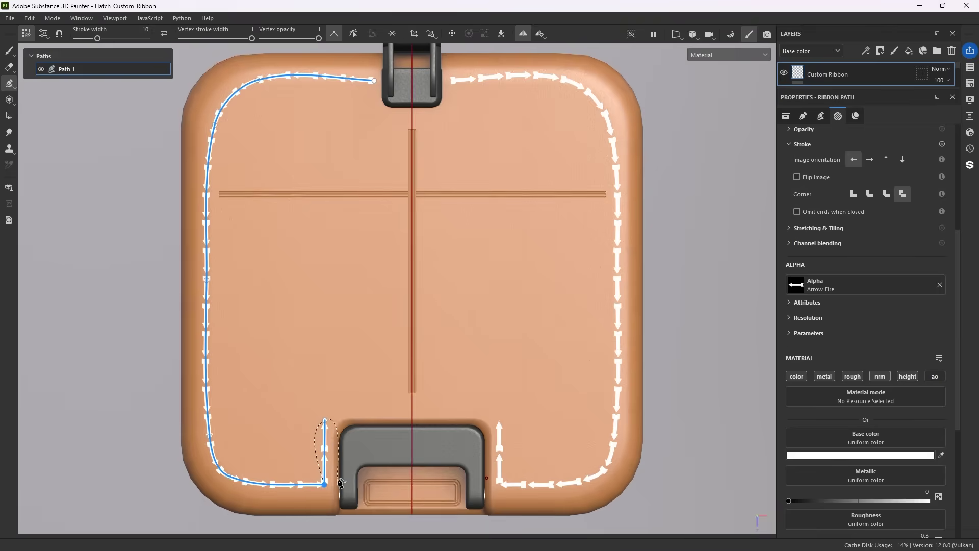
- Set the tiling mode to None and enable Stretch between offsets only (0.25 to 0.75)
left_click(789, 228)
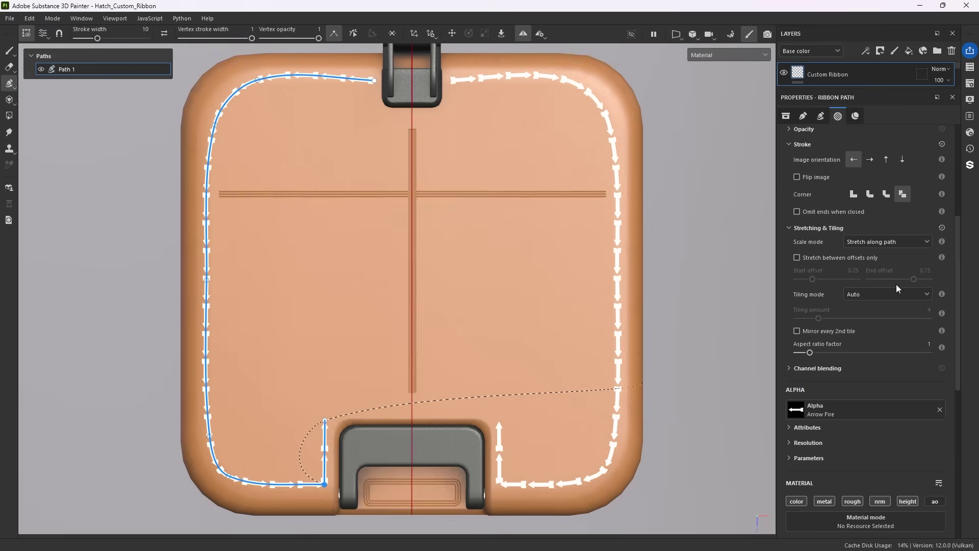
left_click(874, 295)
left_click(866, 310)
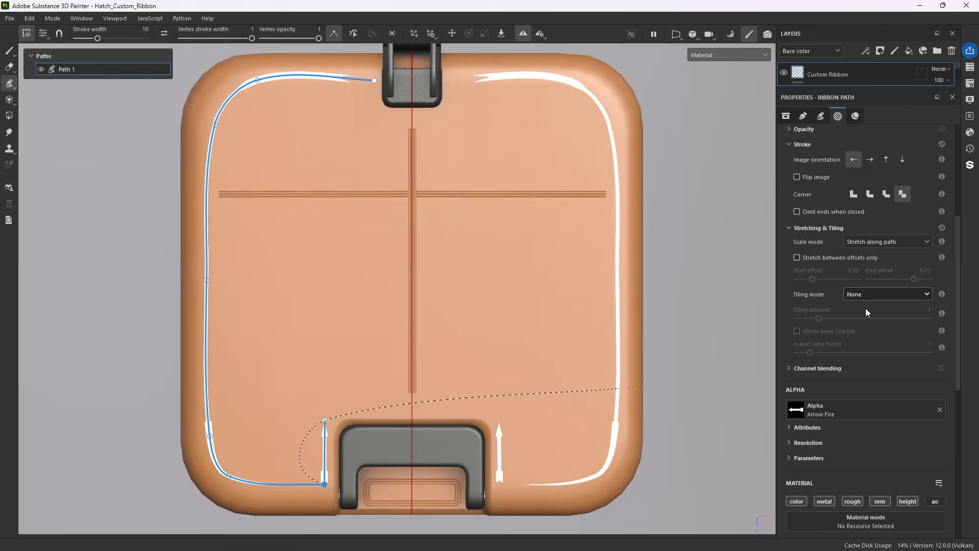
scroll(869, 294, "down", 1)
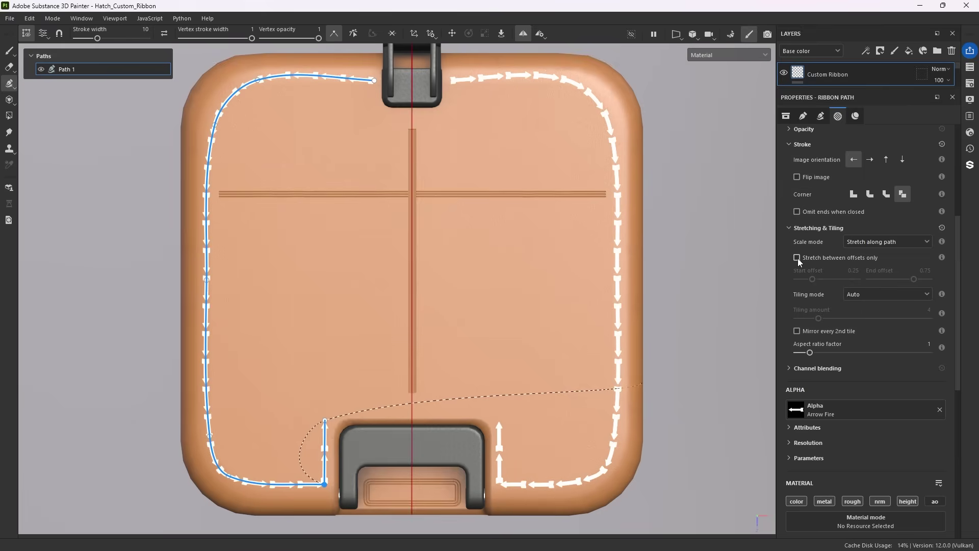
left_click(798, 258)
- Try Custom tiling, then set the tiling mode back to None
left_click(877, 294)
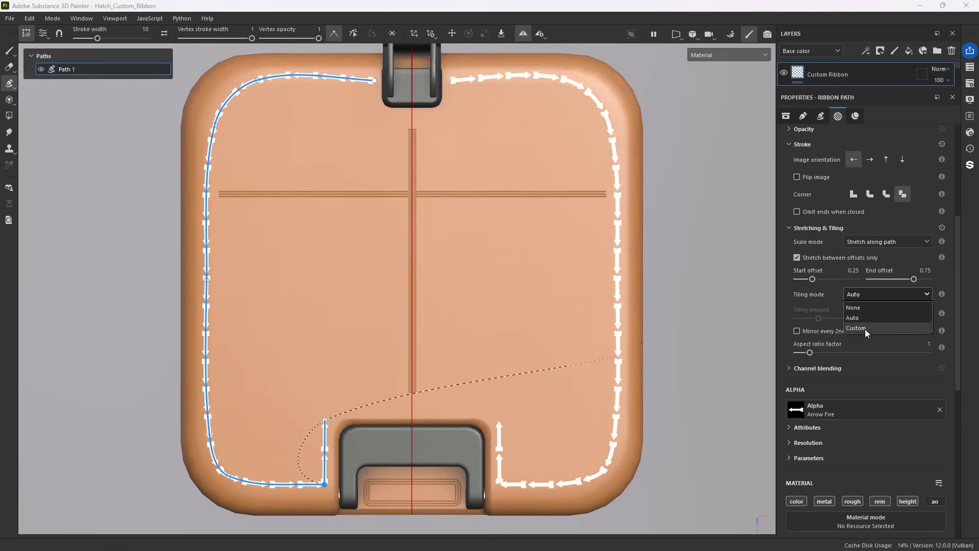
left_click(865, 329)
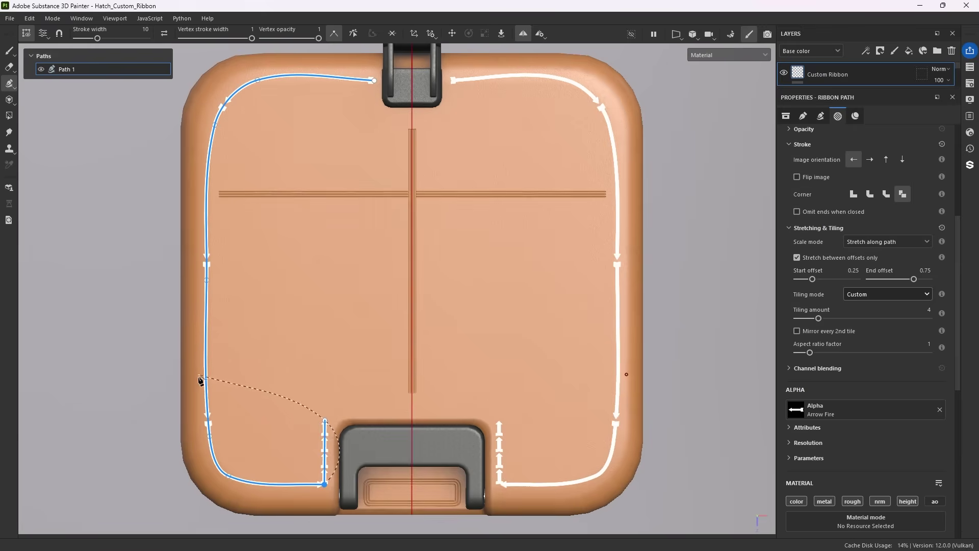
left_click(867, 294)
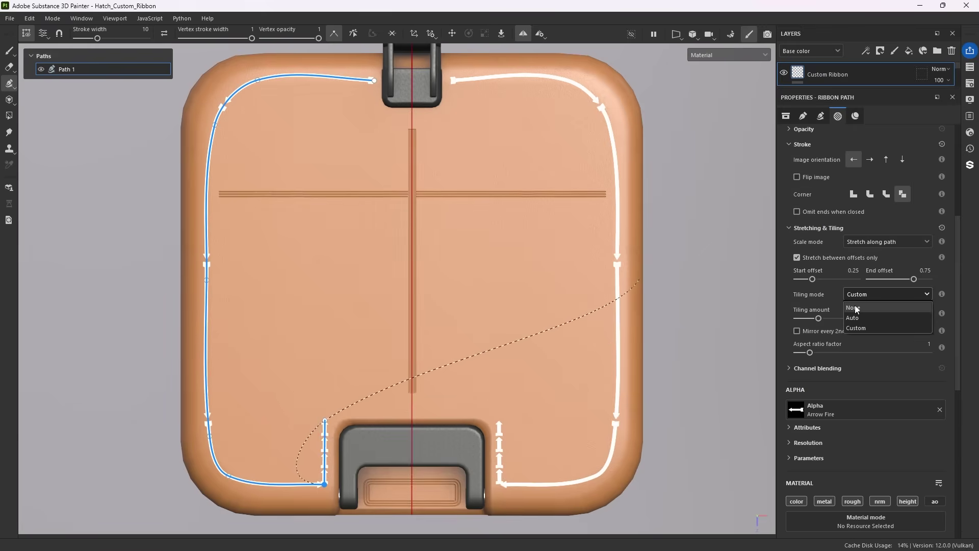
left_click(855, 305)
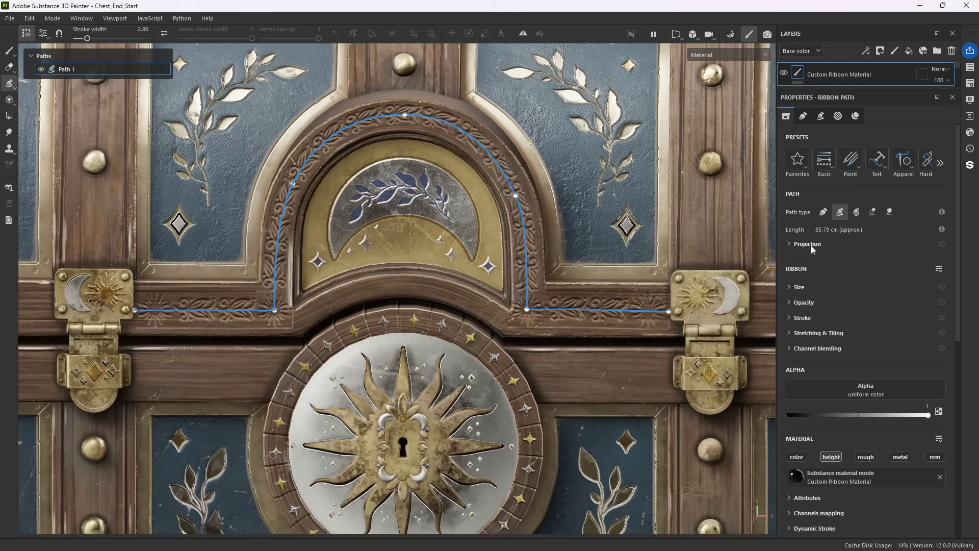
- Browse and close the Basic ribbon presets, then scroll the Properties panel to Image inputs
left_click(826, 162)
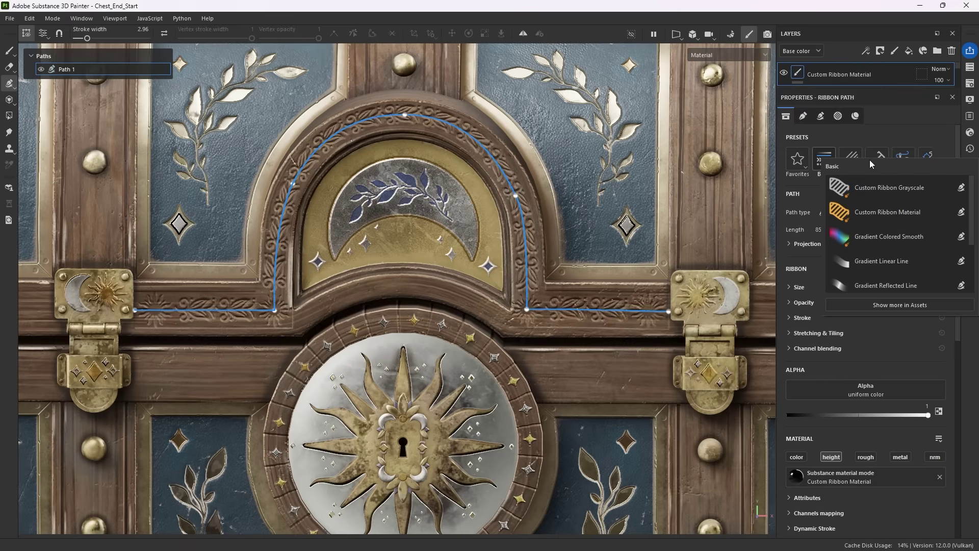
left_click(961, 339)
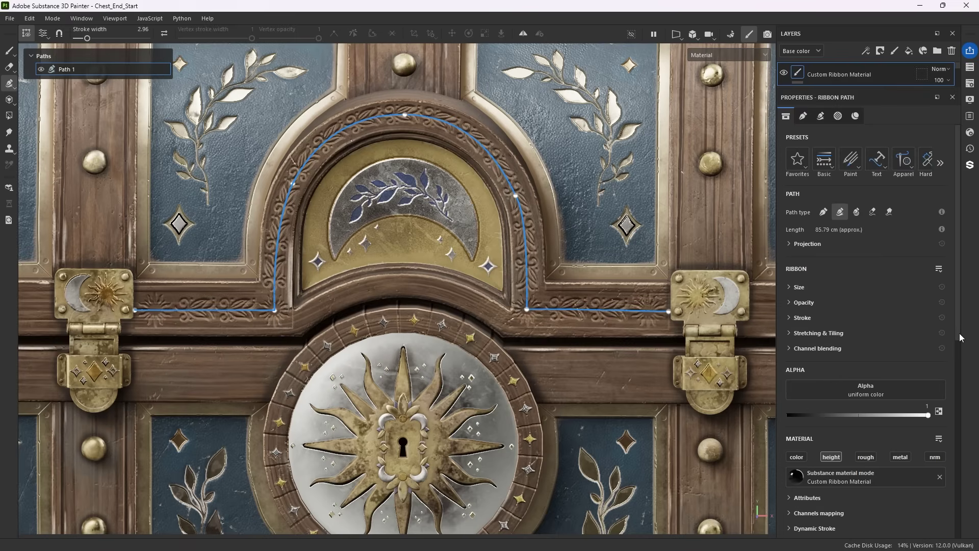
left_click_drag(957, 327, 956, 444)
scroll(956, 443, "down", 5)
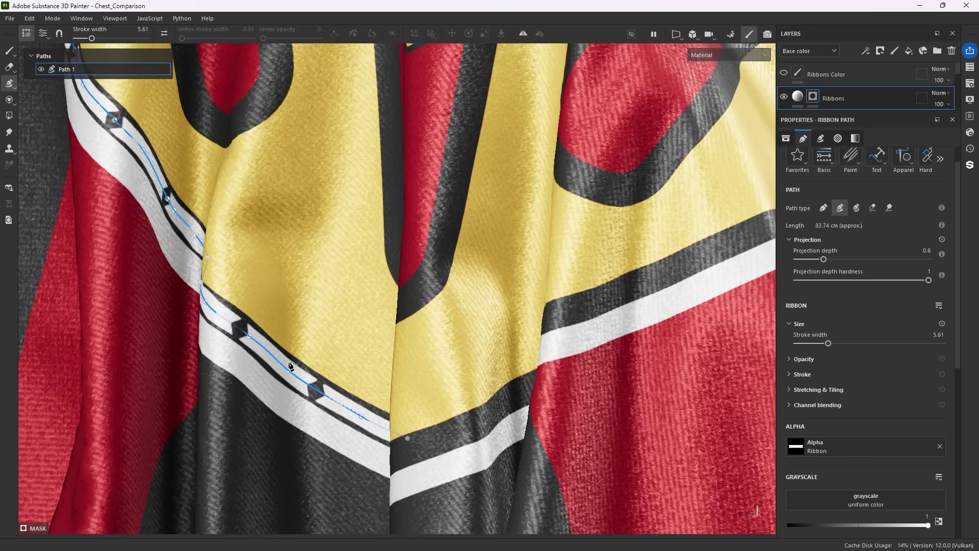
- Nudge a vertex on the cloth's diamond ribbon path and dismiss the preset list
left_click_drag(288, 370, 276, 360)
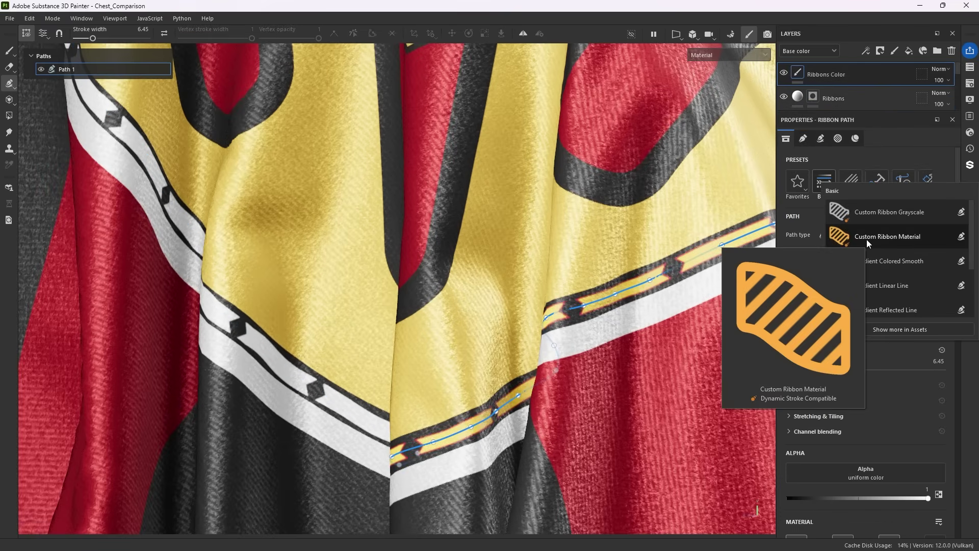
left_click(867, 239)
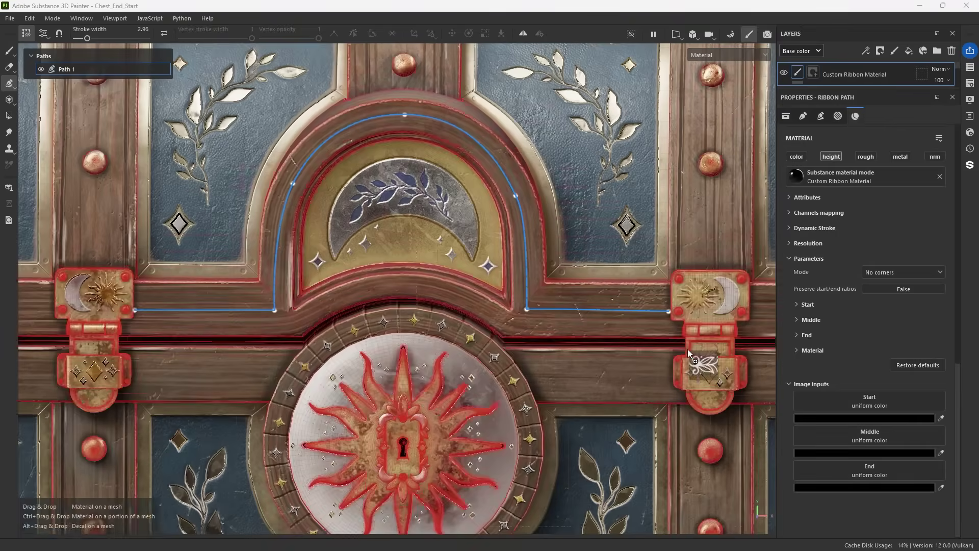
- Load Chest_pattern as the start and middle images, using the Sun artboard for the start
left_click_drag(688, 353, 867, 400)
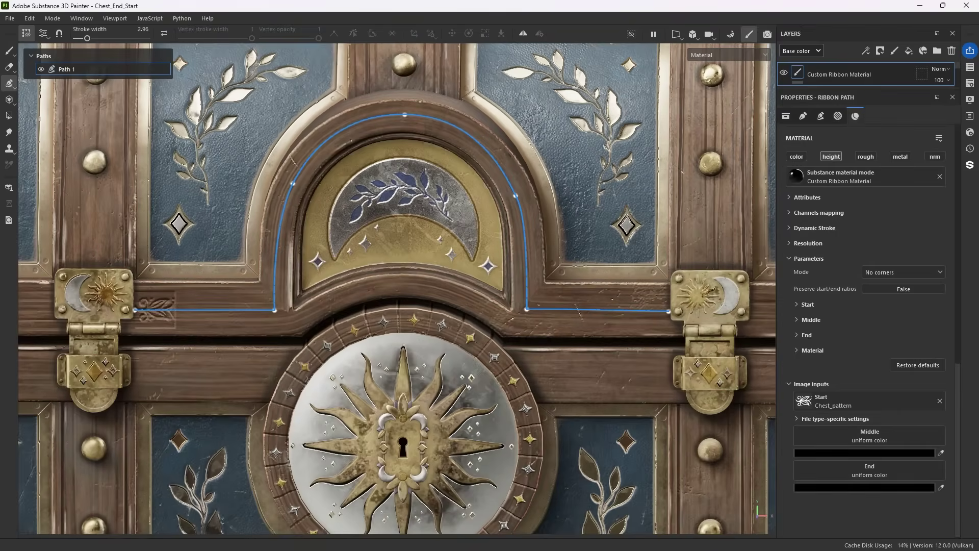
left_click_drag(804, 401, 826, 464)
left_click(834, 419)
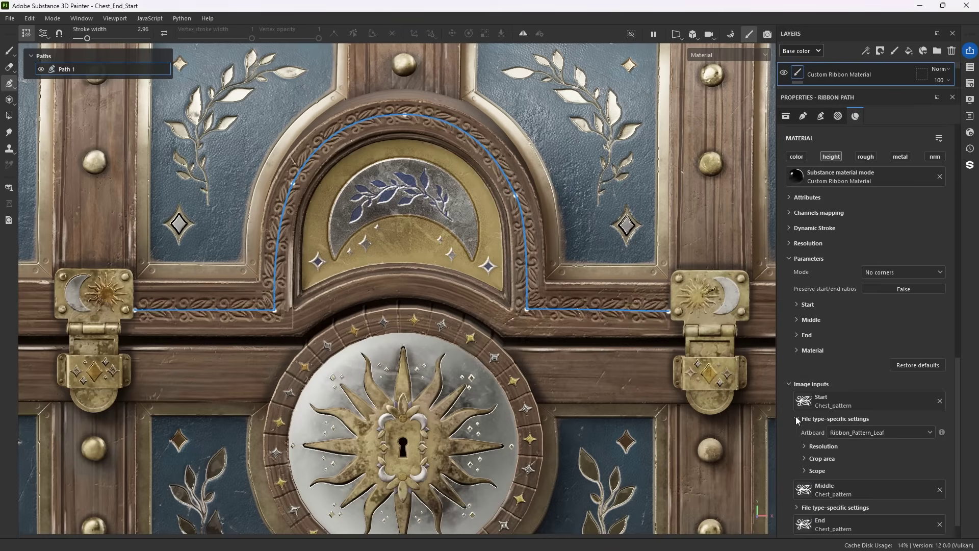
left_click(859, 433)
left_click(837, 458)
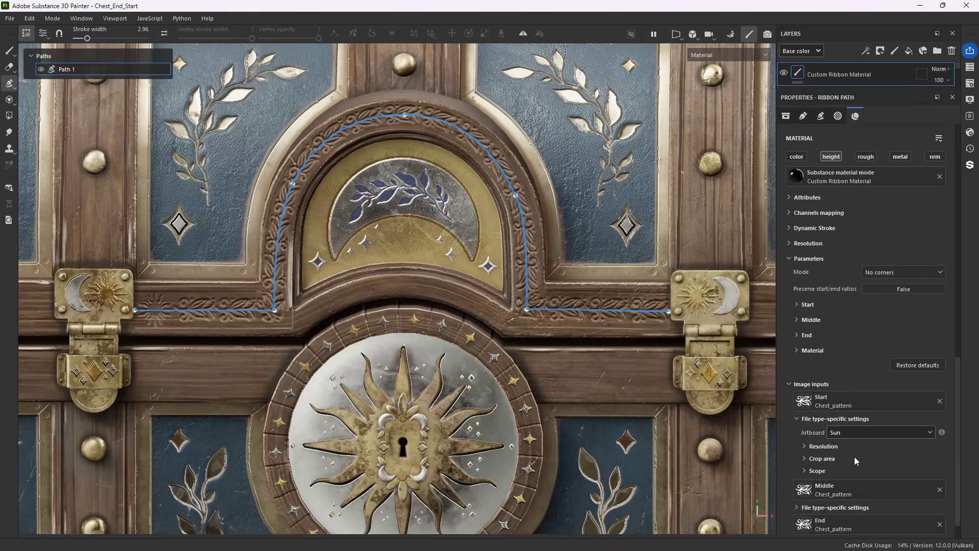
scroll(892, 255, "down", 2)
- Set Mode to Custom corners and give the right corner Chest_pattern with the Sun artboard
left_click(892, 194)
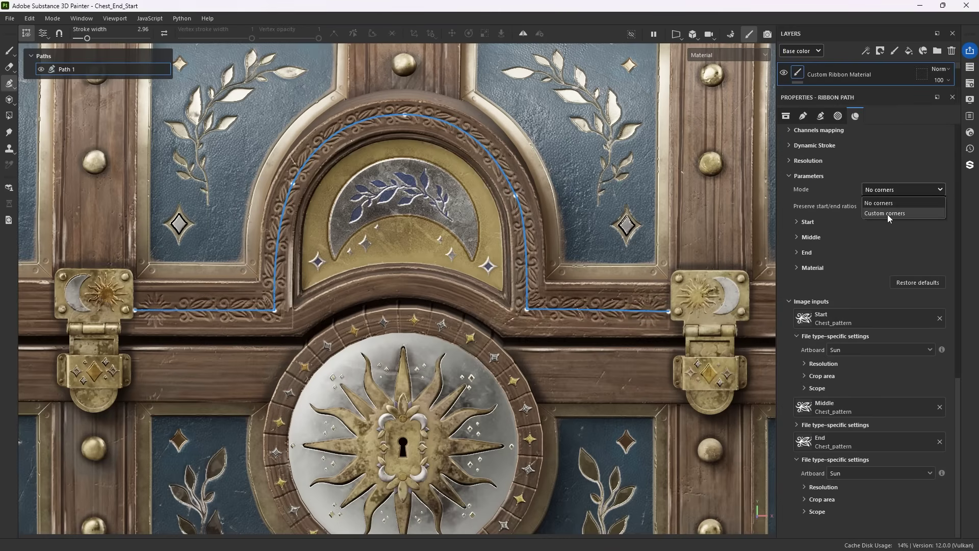
scroll(880, 294, "down", 2)
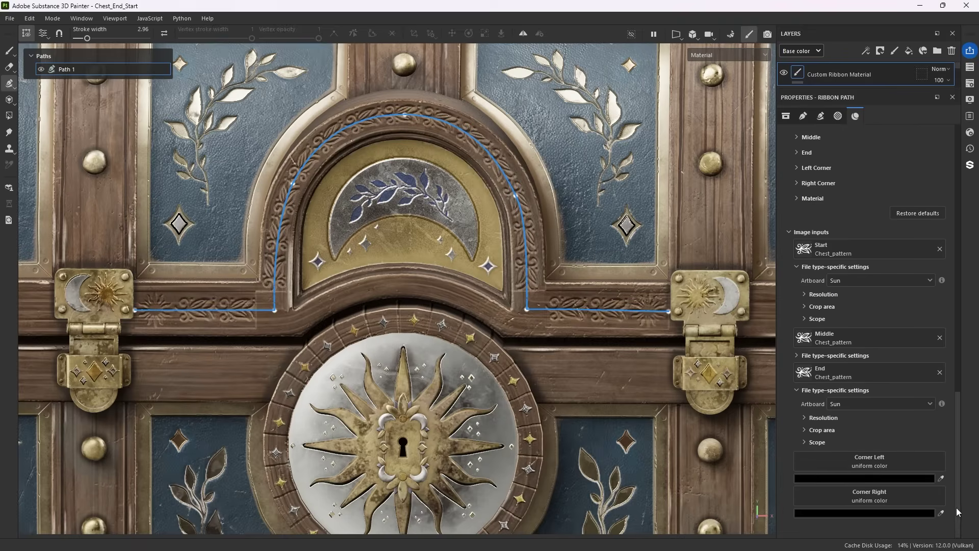
left_click(848, 492)
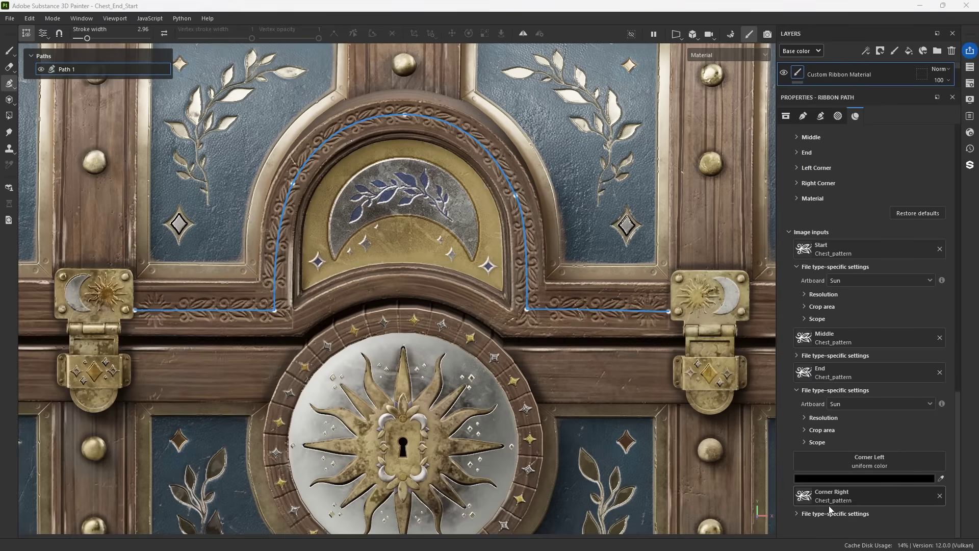
left_click(797, 513)
scroll(816, 507, "down", 1)
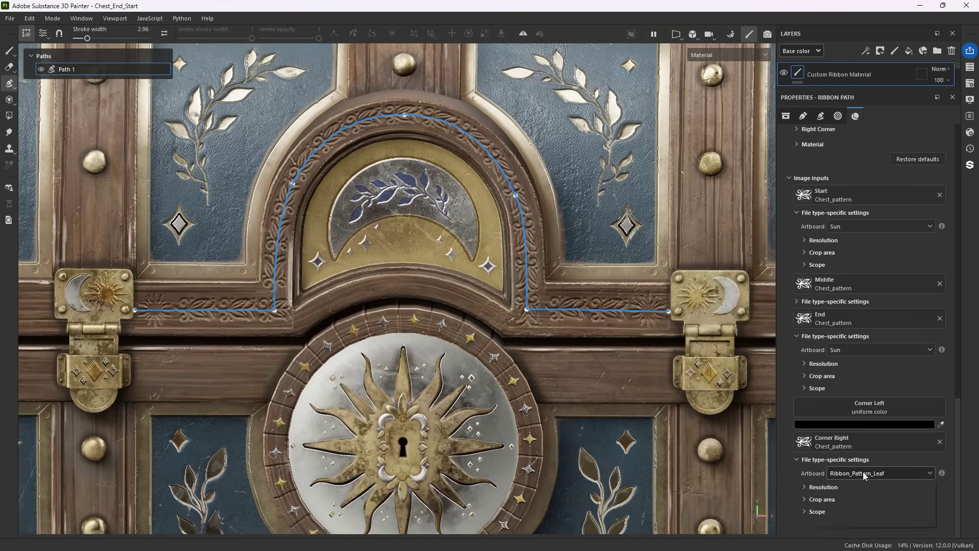
left_click(867, 473)
left_click(852, 500)
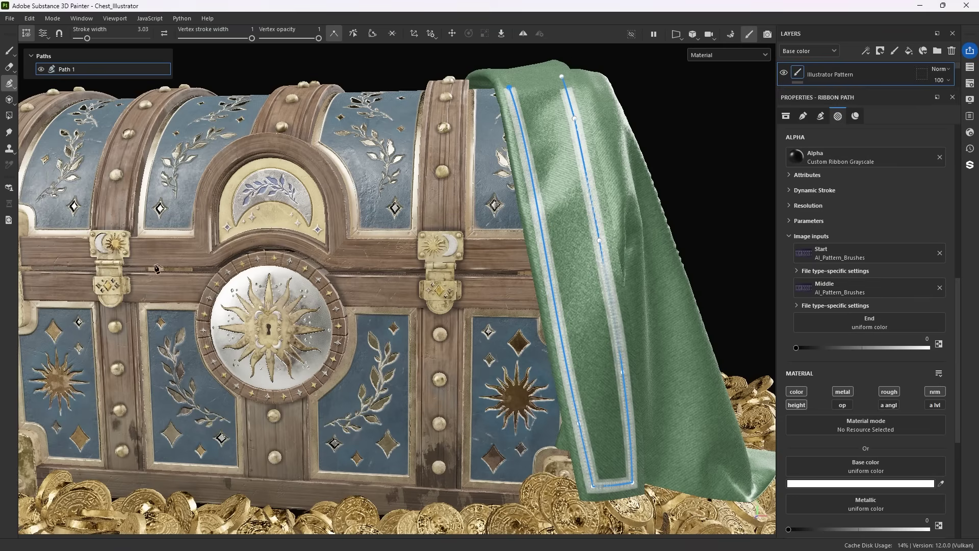
- Assign AI_Pattern_Brushes as end image with Navajo Corner Left and Navajo Middle artboards, then extend the zipper upward
left_click(851, 327)
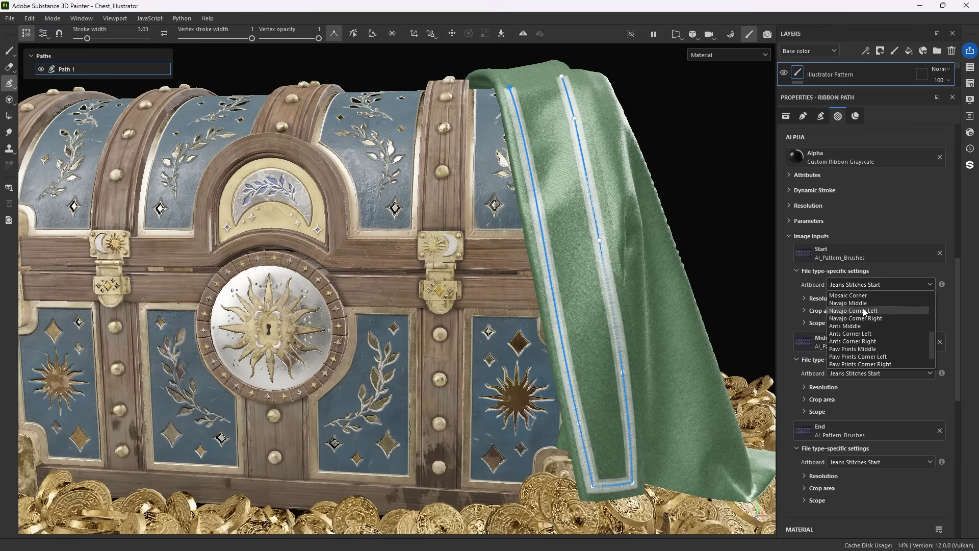
left_click(863, 308)
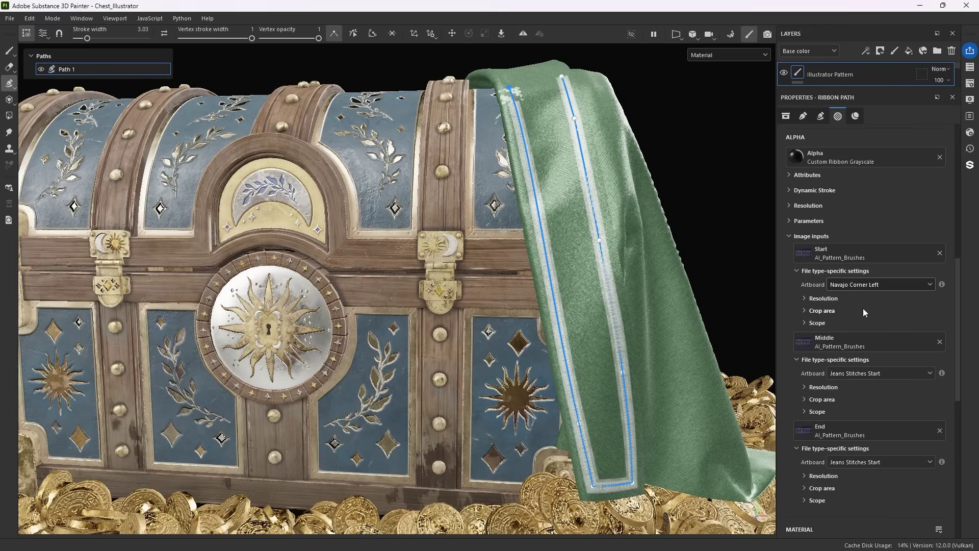
left_click(868, 373)
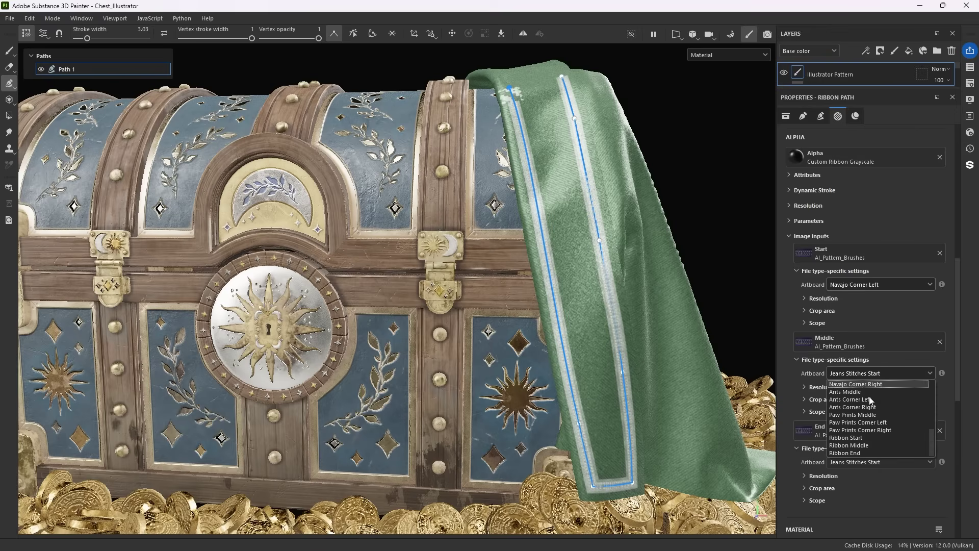
scroll(854, 403, "down", 5)
left_click(855, 390)
left_click(867, 462)
scroll(864, 504, "down", 3)
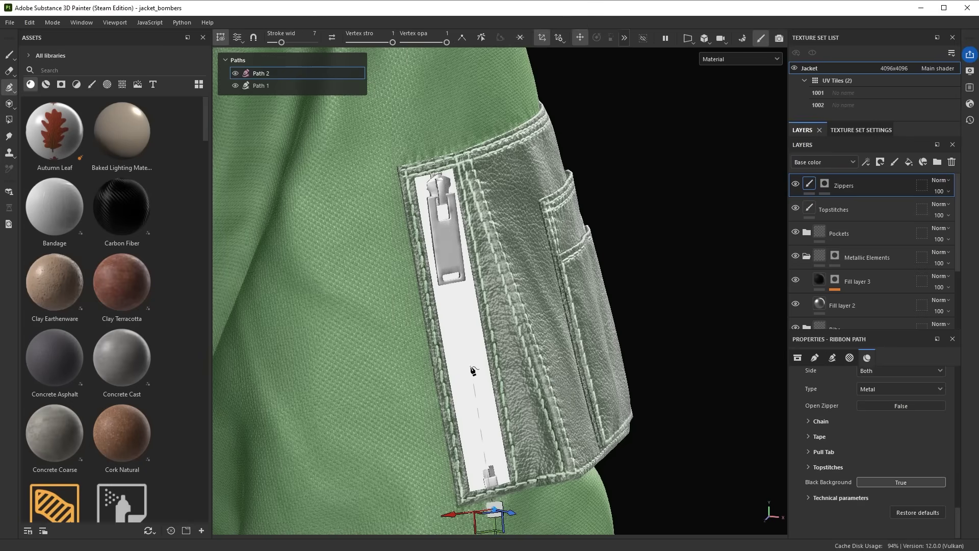
left_click(469, 358)
left_click(432, 158)
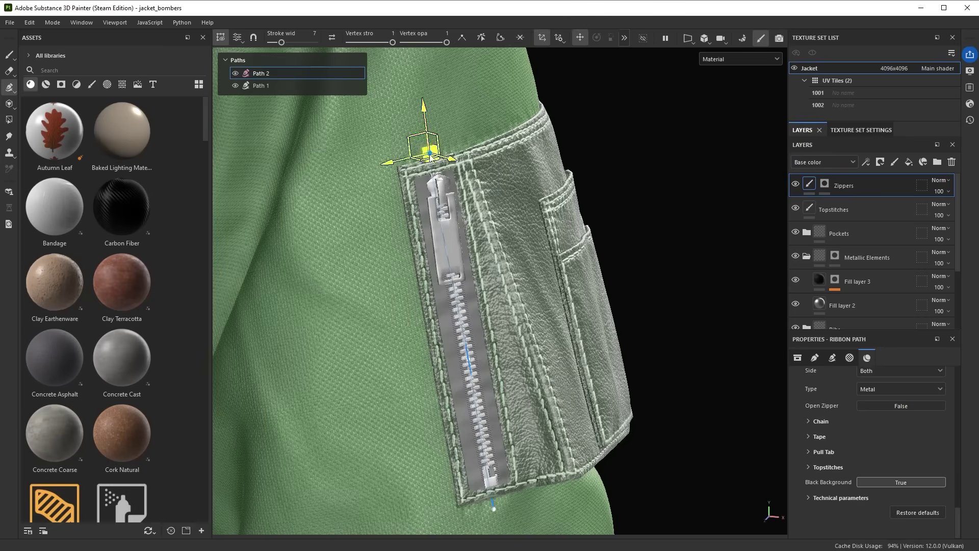